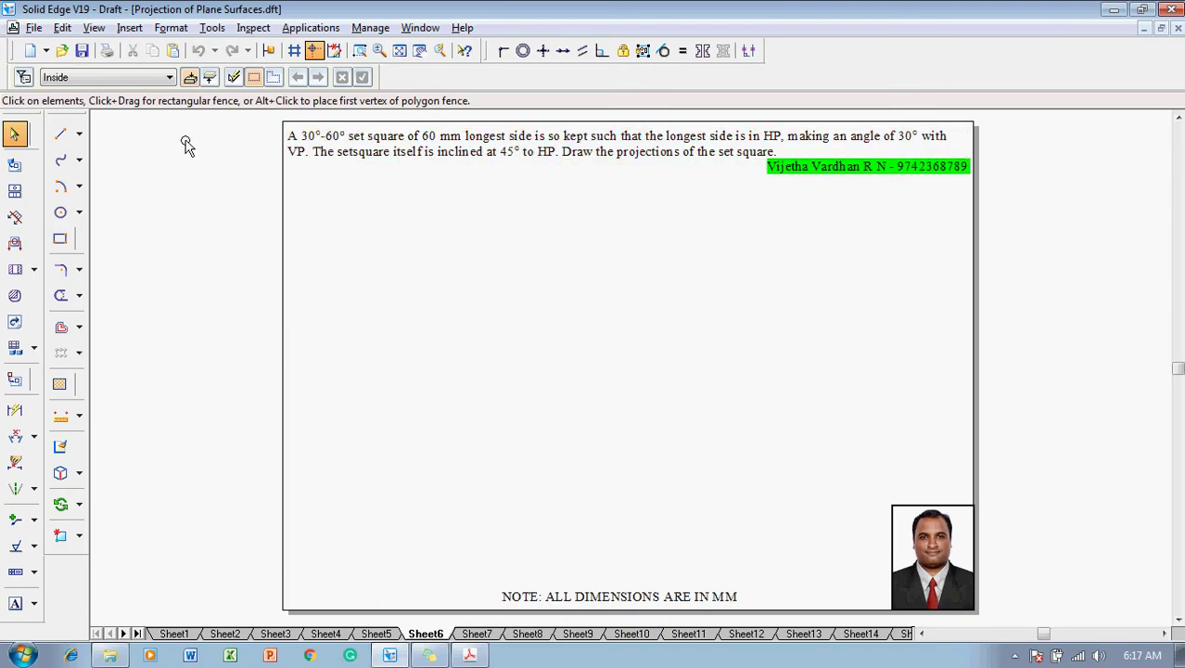
Draw the horizontal XY reference line with a 0.13 mm line width.
left_click(72, 139)
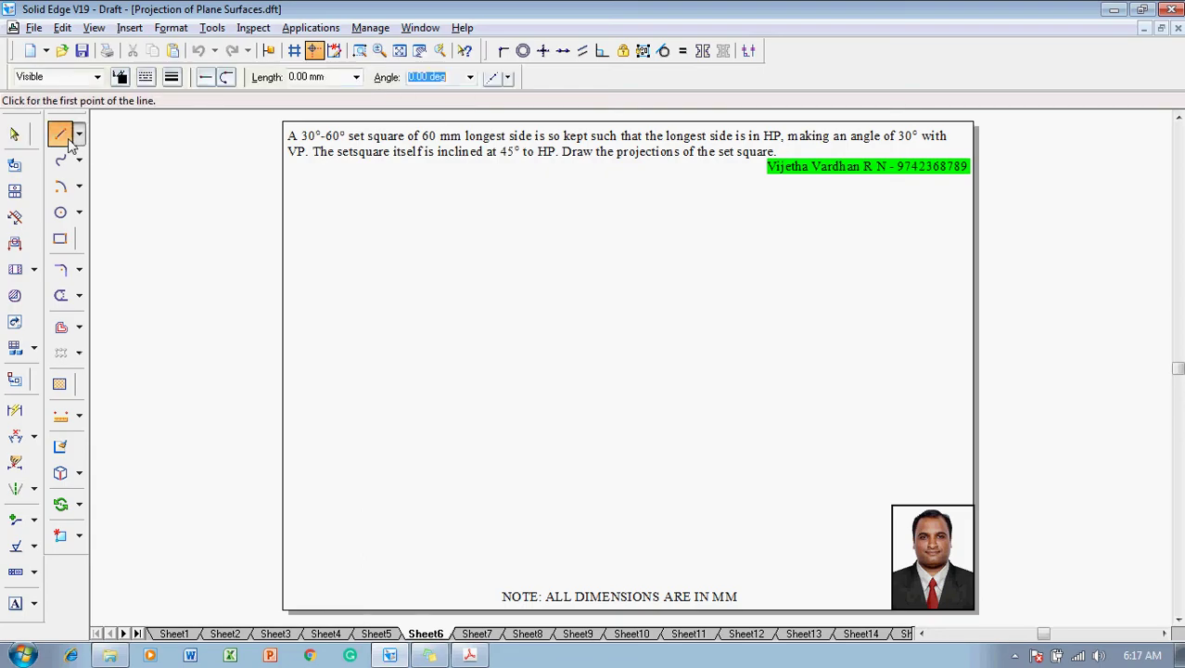
left_click(173, 77)
left_click(188, 97)
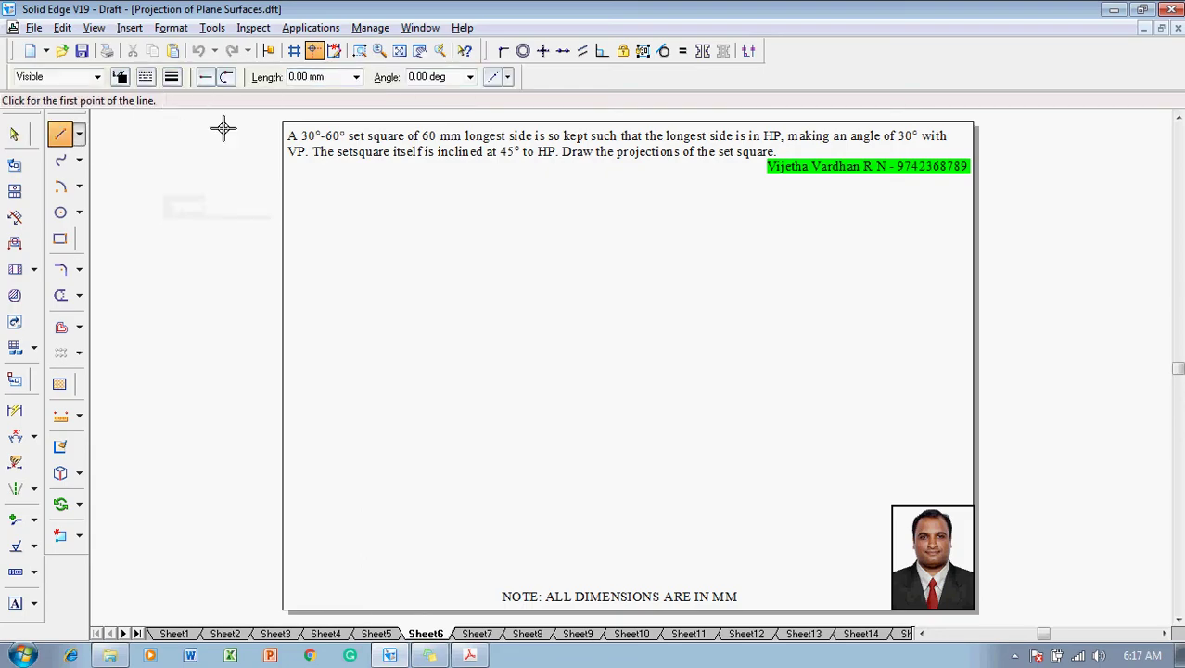
left_click(350, 354)
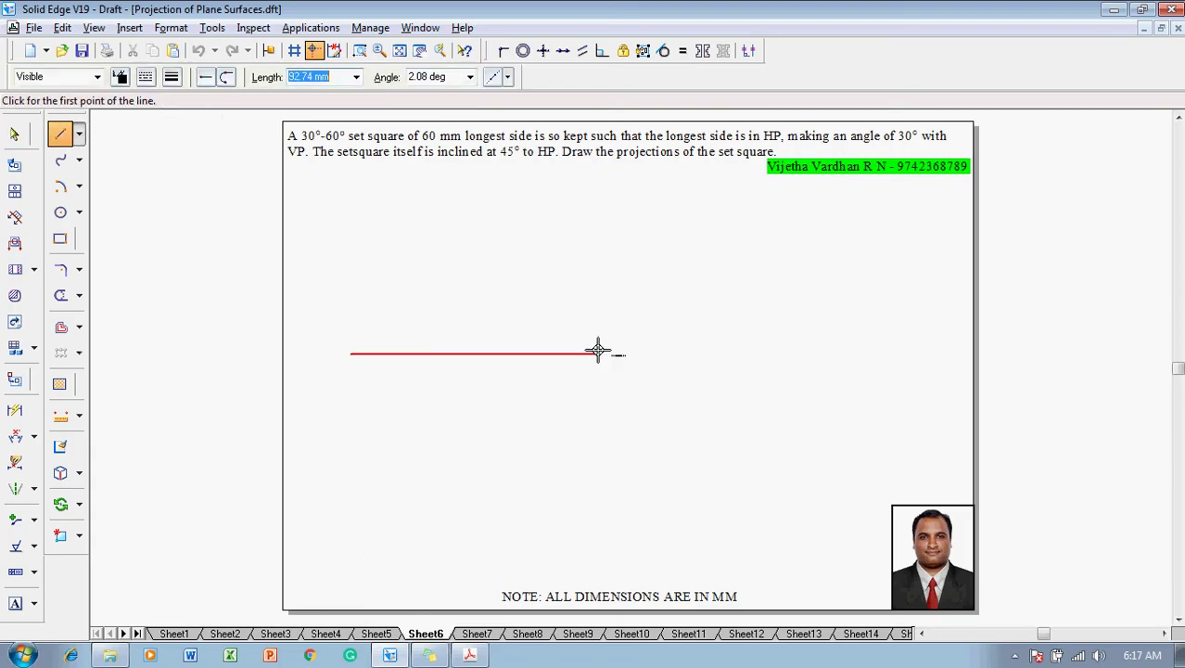
left_click(907, 353)
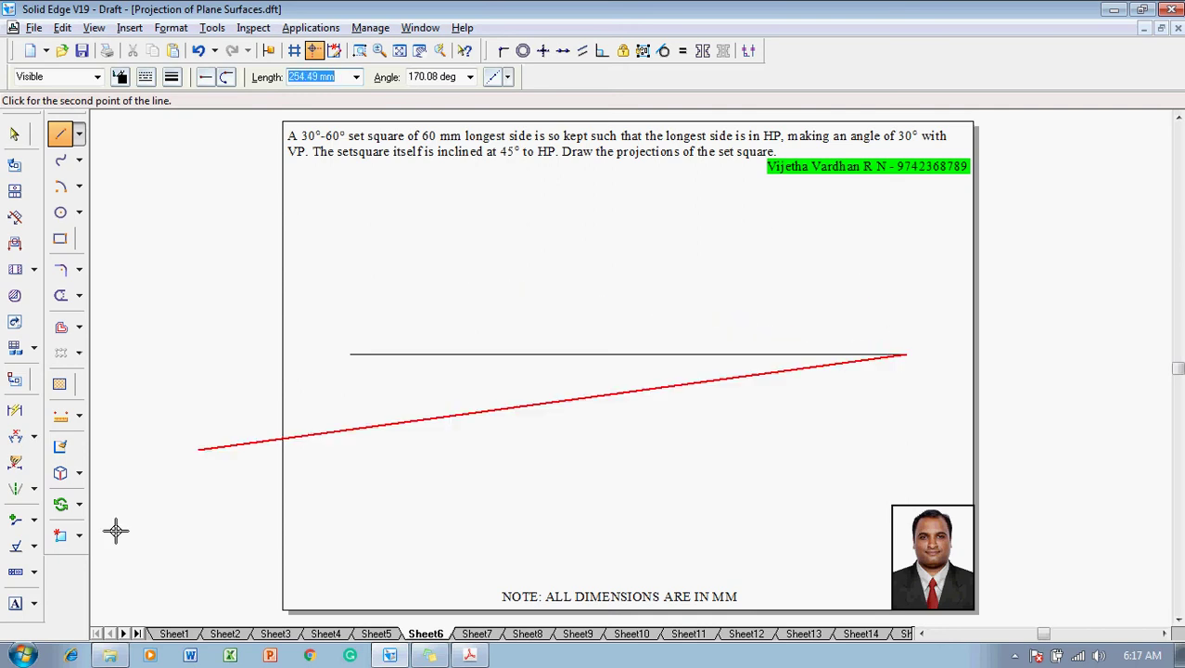
Label the line's ends X and Y, with VP above and HP below.
left_click(16, 605)
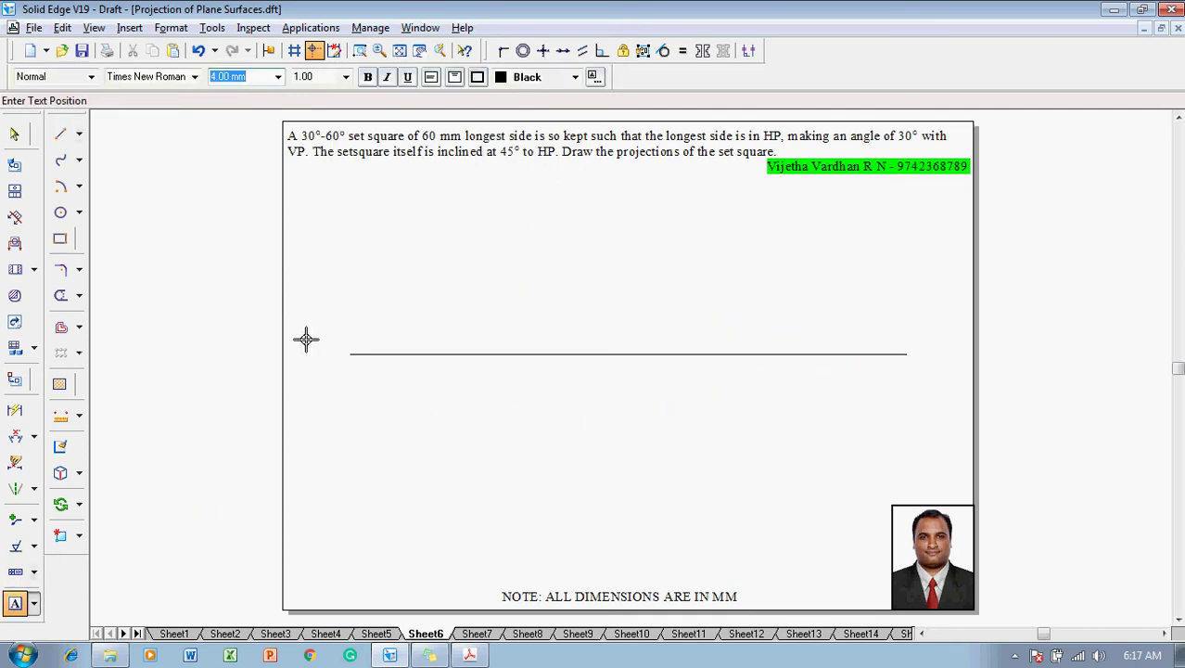
left_click(335, 348)
type("X")
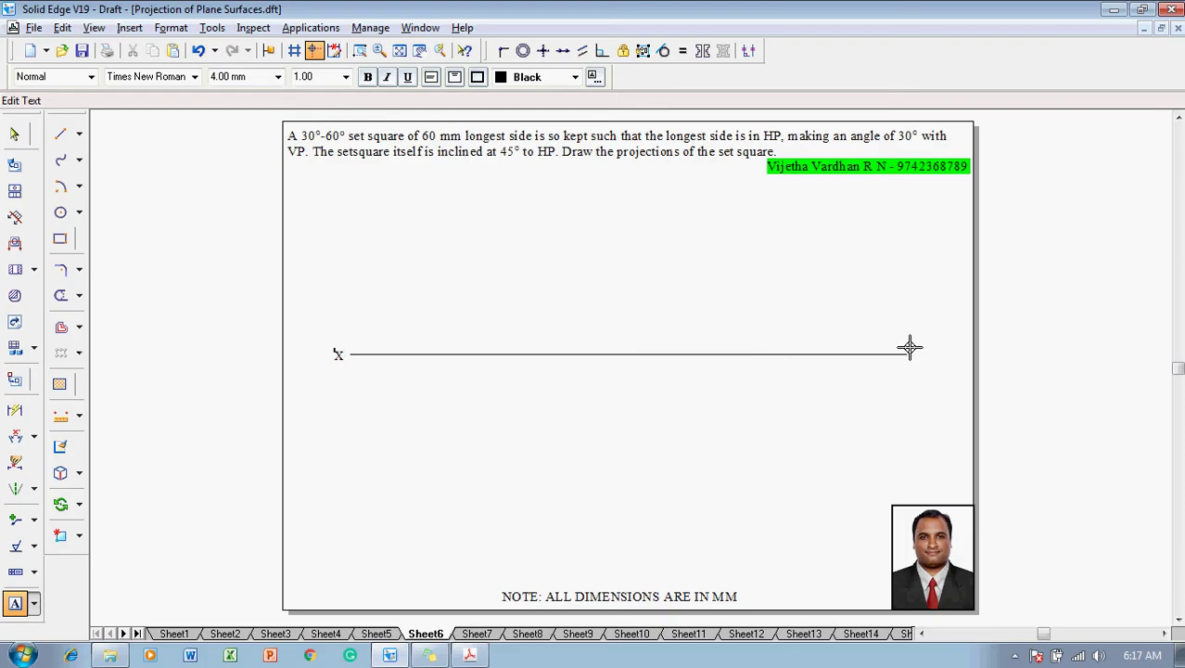
left_click(909, 348)
type("Y")
left_click(354, 339)
type("VP")
left_click(352, 359)
type("HP")
key("Escape")
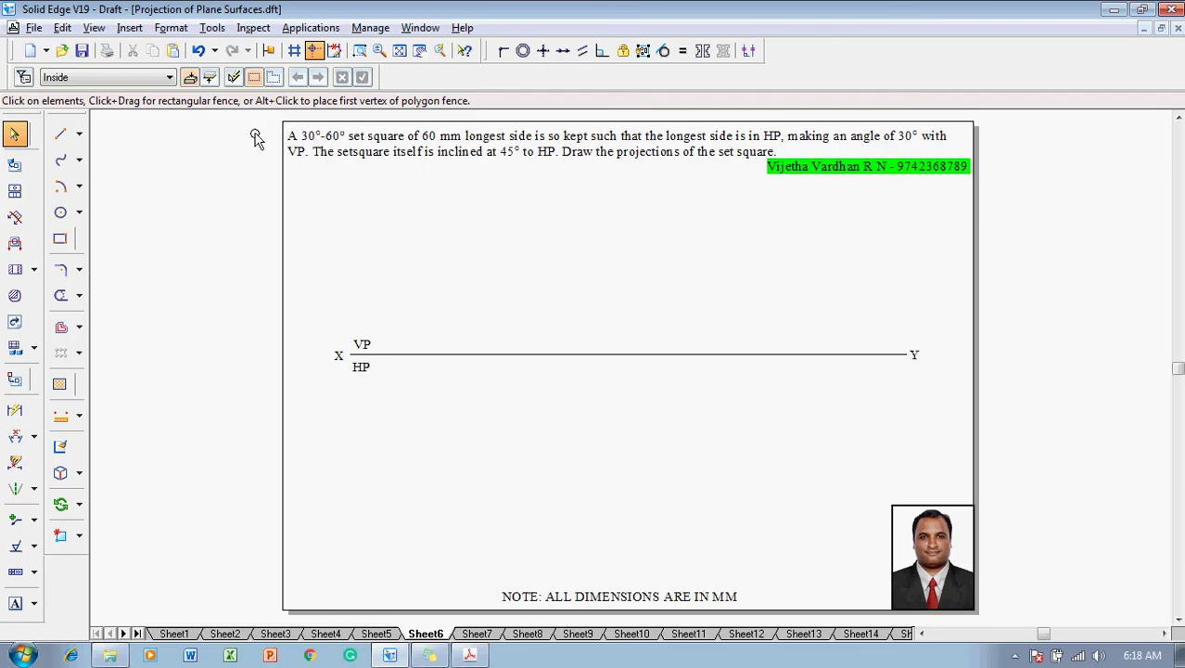
Draw a 0.50 mm triangle just below HP with a 60 mm vertical left side.
left_click(62, 135)
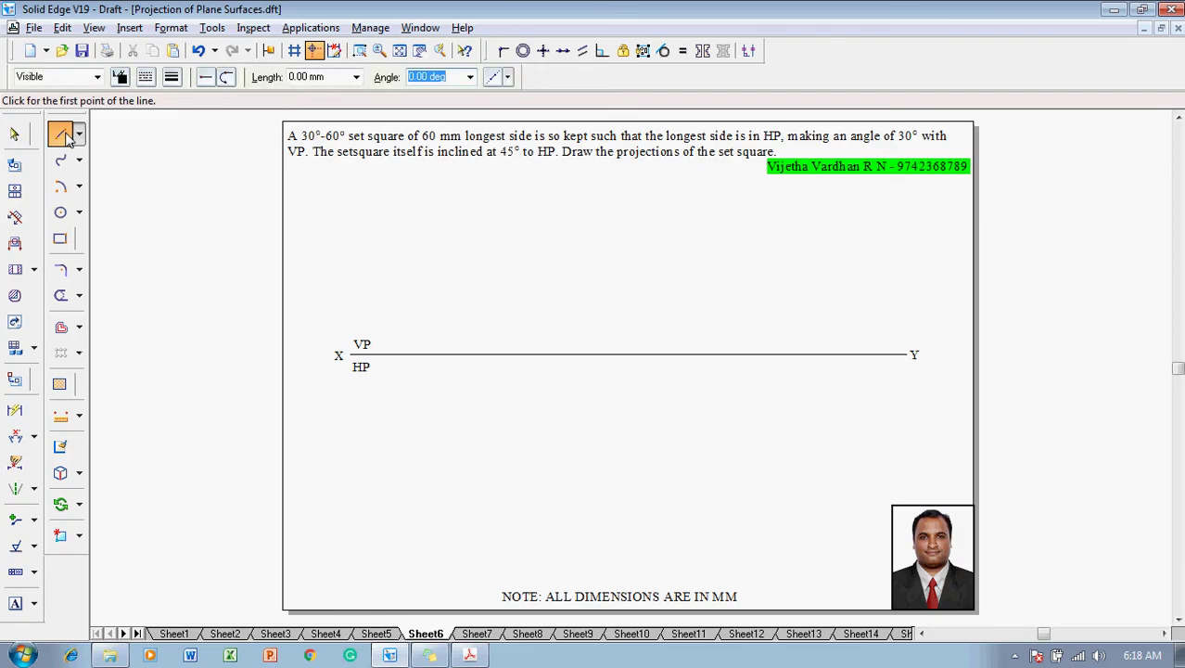
left_click(66, 137)
left_click(172, 78)
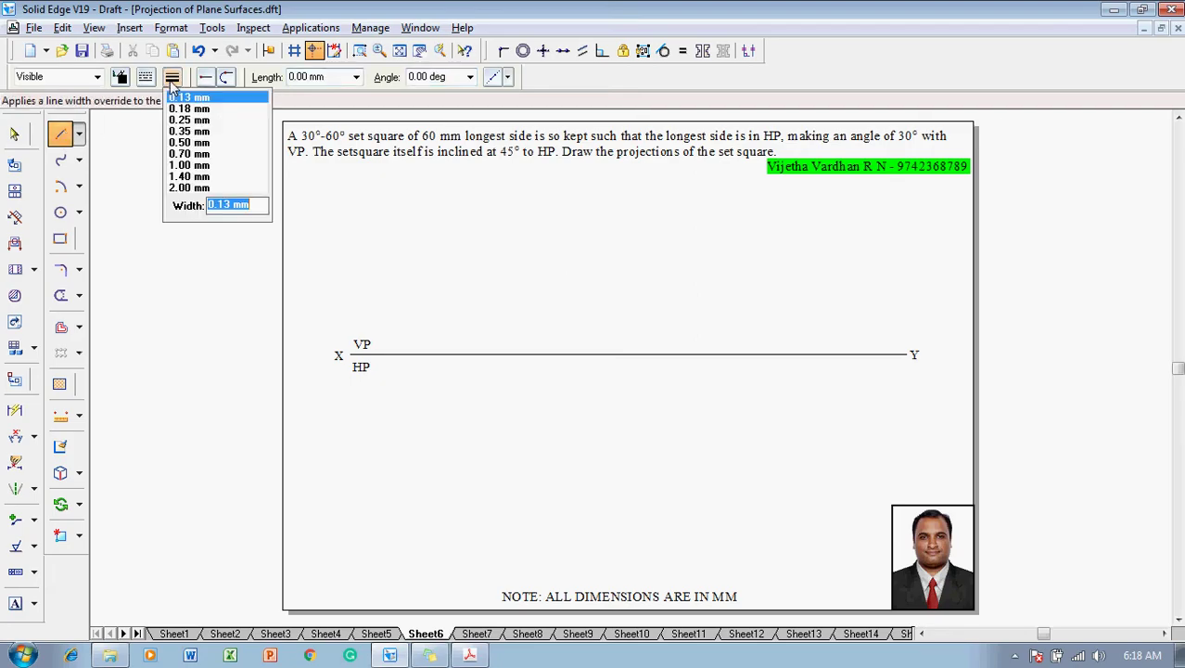
left_click(184, 142)
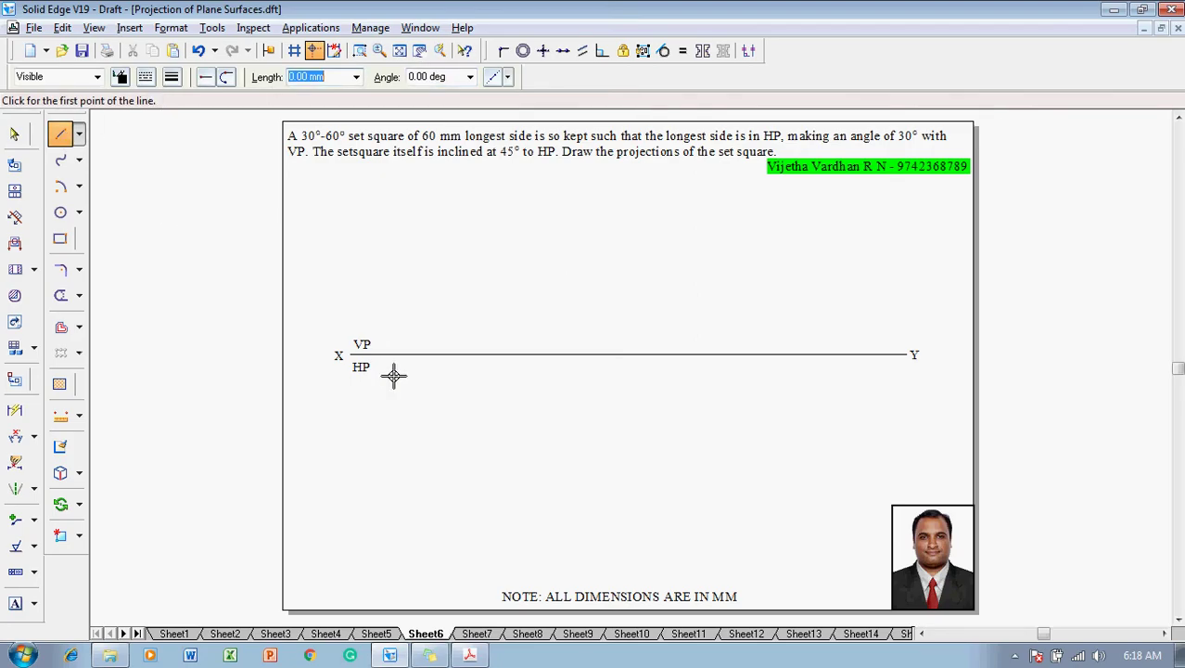
left_click(396, 376)
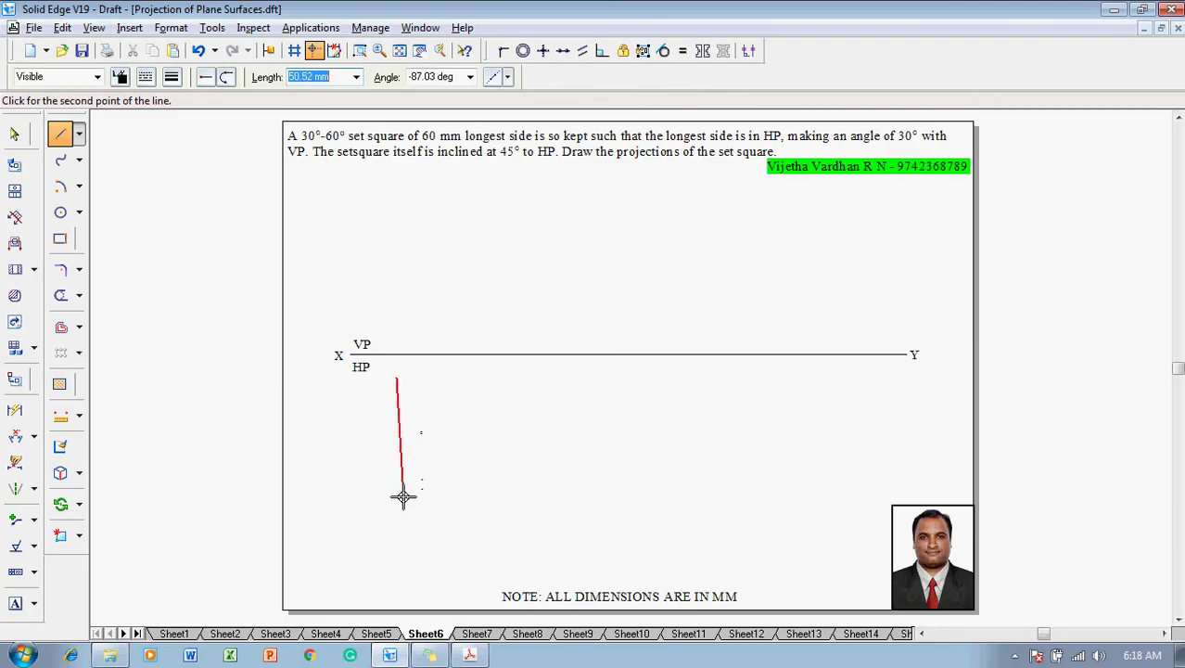
type("60")
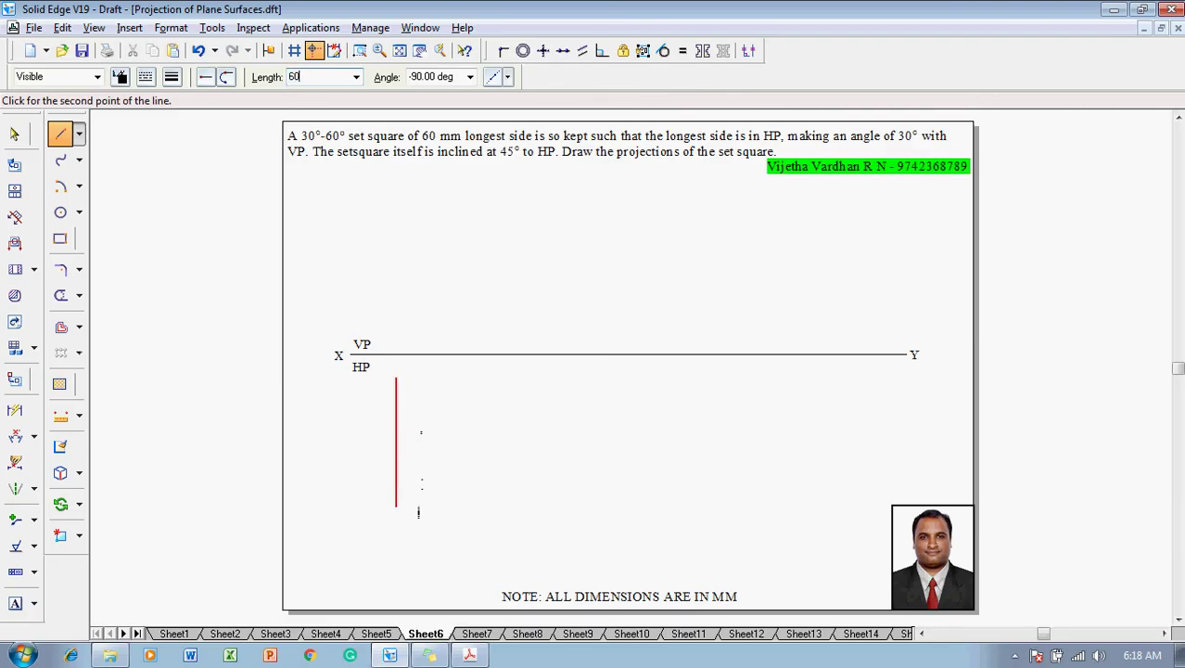
key("Tab")
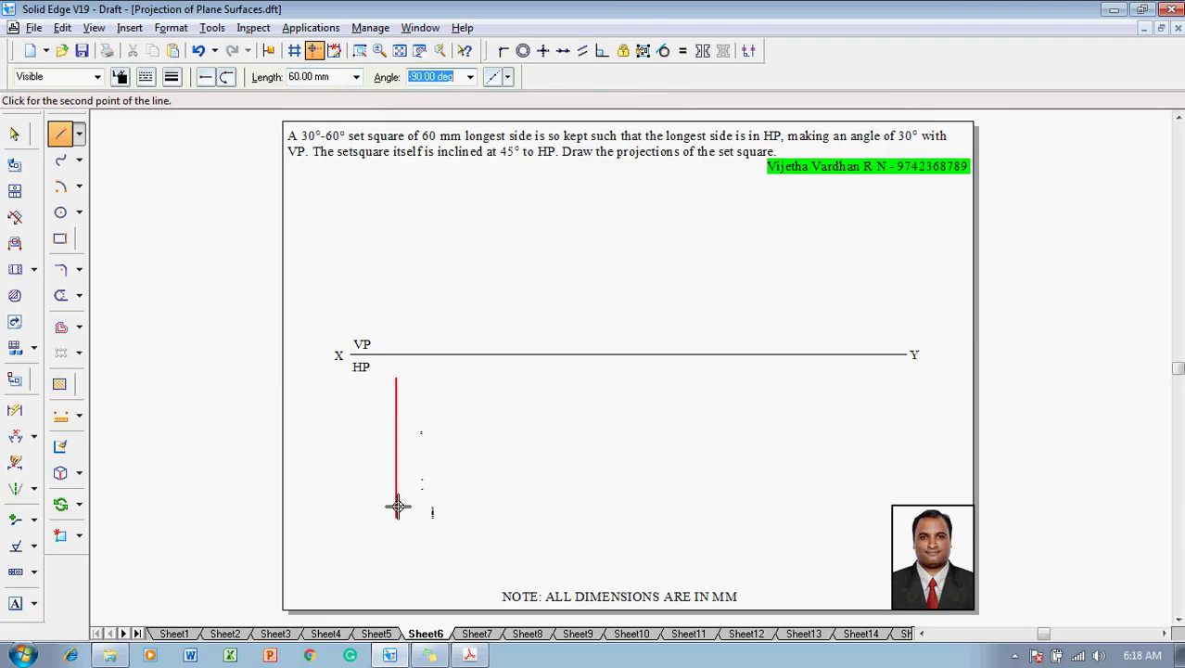
left_click(397, 505)
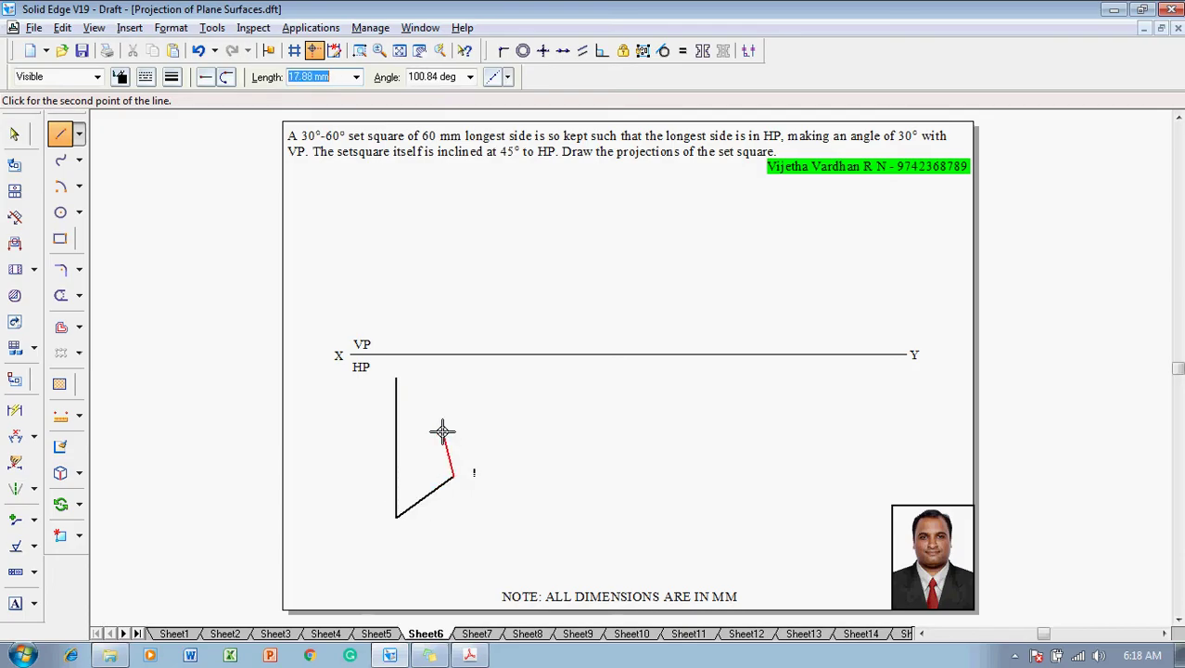
left_click(396, 377)
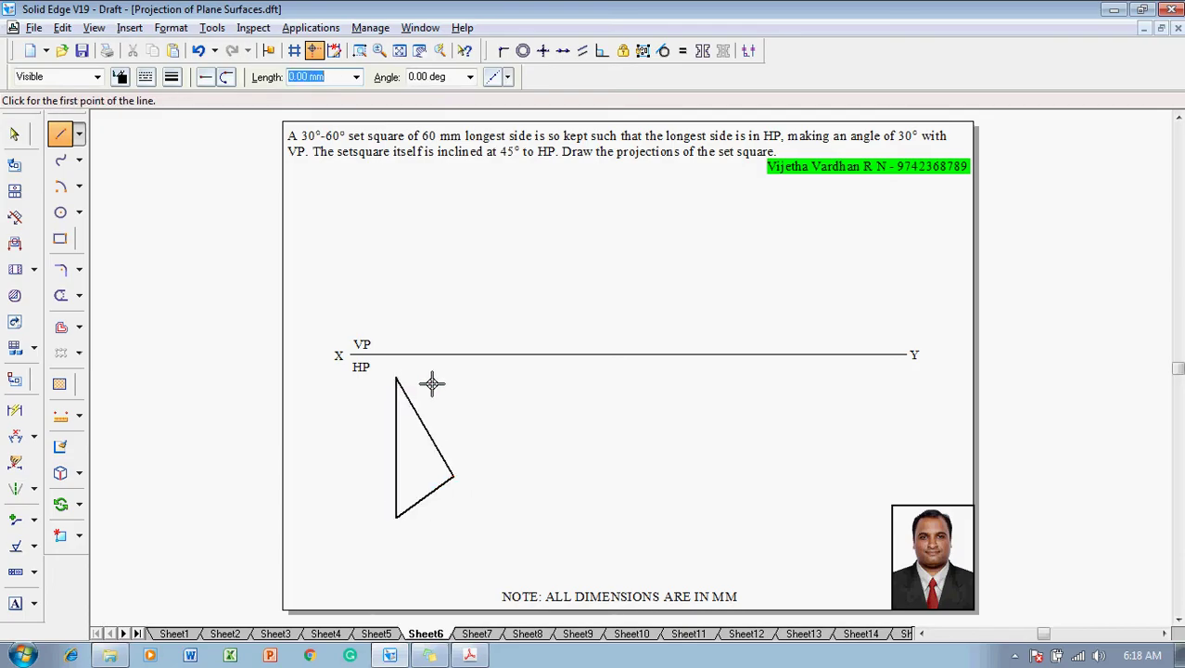
key("Escape")
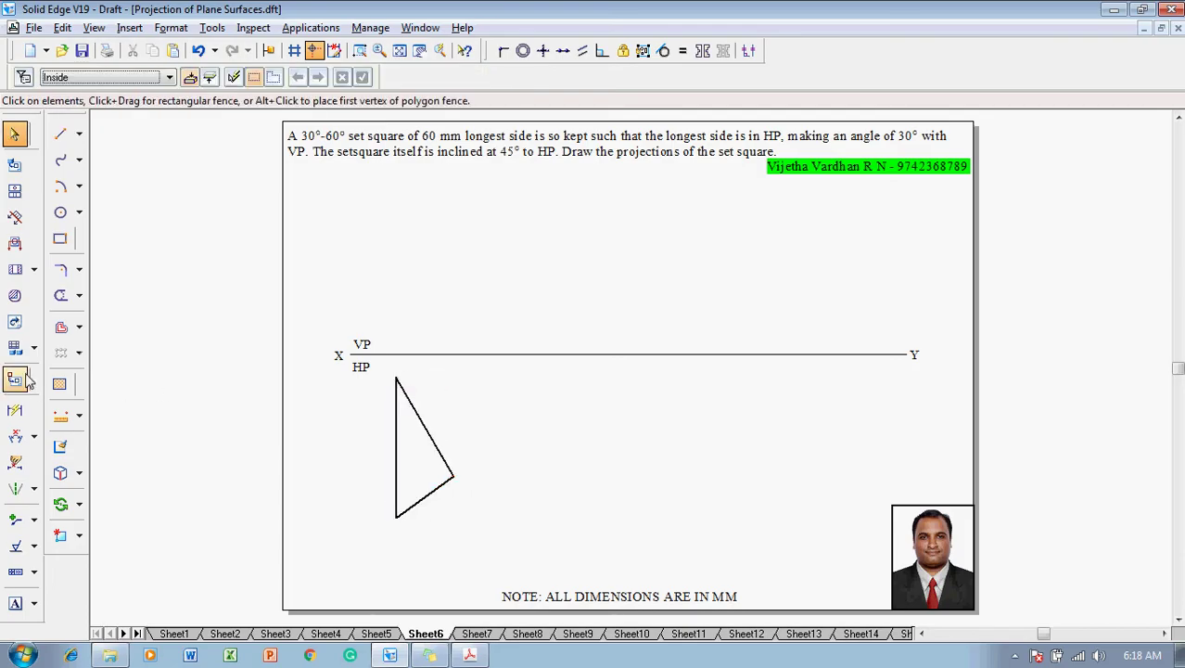
Add a 60 mm length dimension to the triangle's vertical side.
left_click(16, 410)
left_click(396, 450)
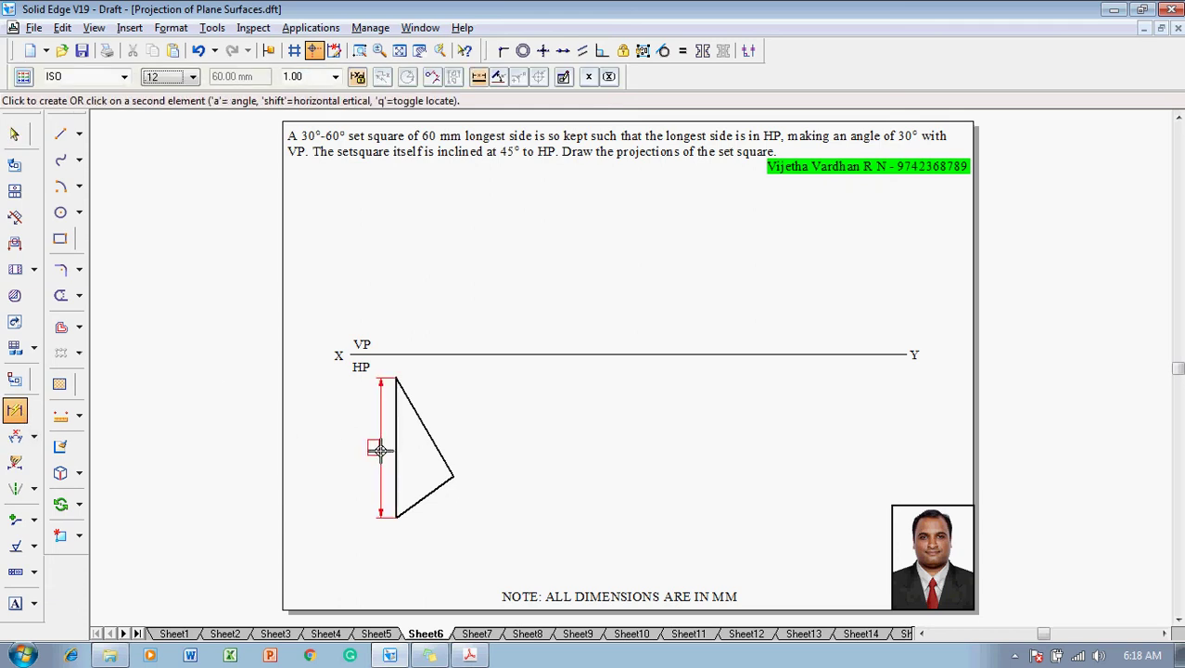
left_click(380, 450)
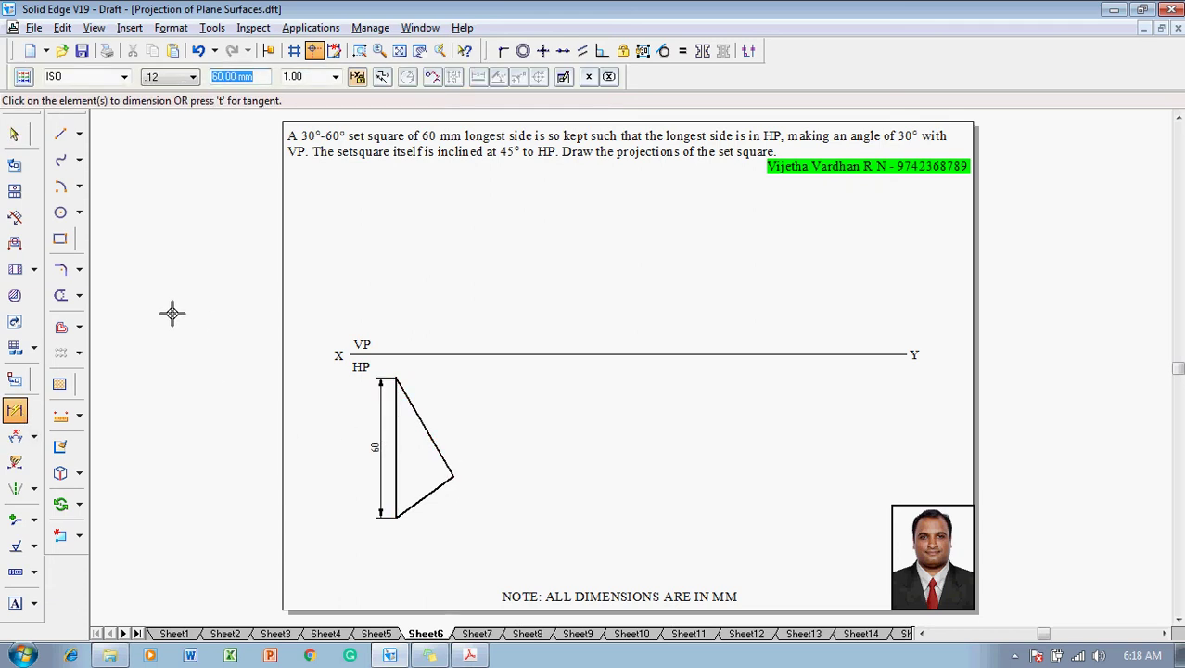
key("Escape")
left_click(366, 455)
Fix the bottom corner angle at 60° and the top corner angle at 30°.
left_click(24, 438)
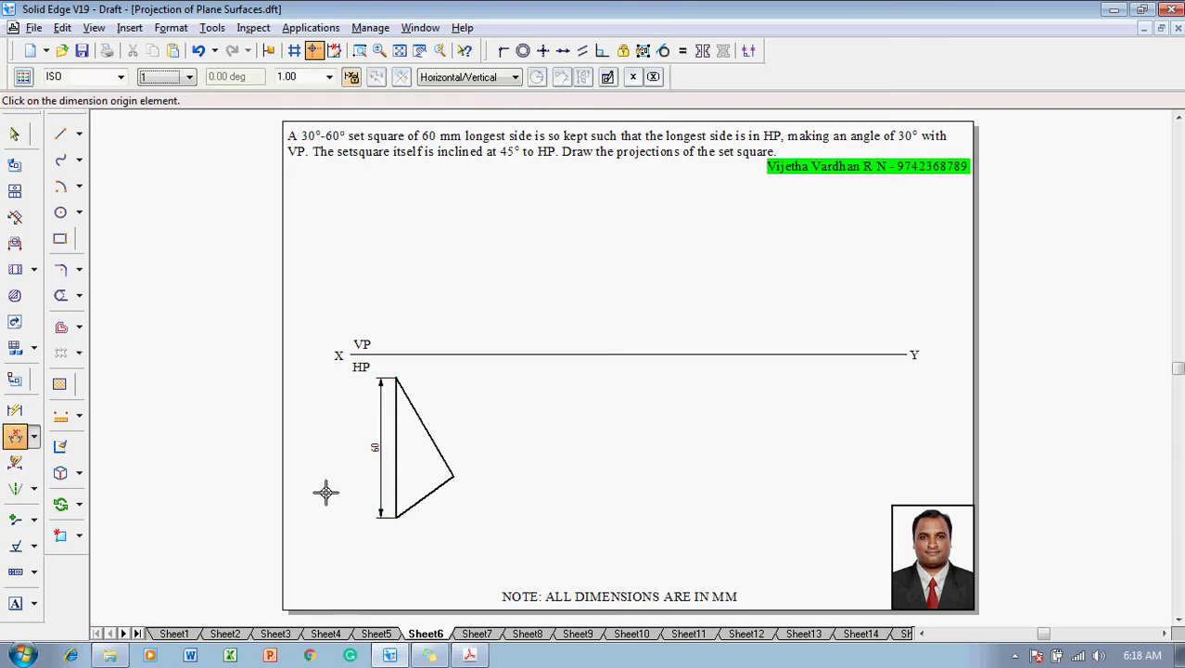
left_click(399, 499)
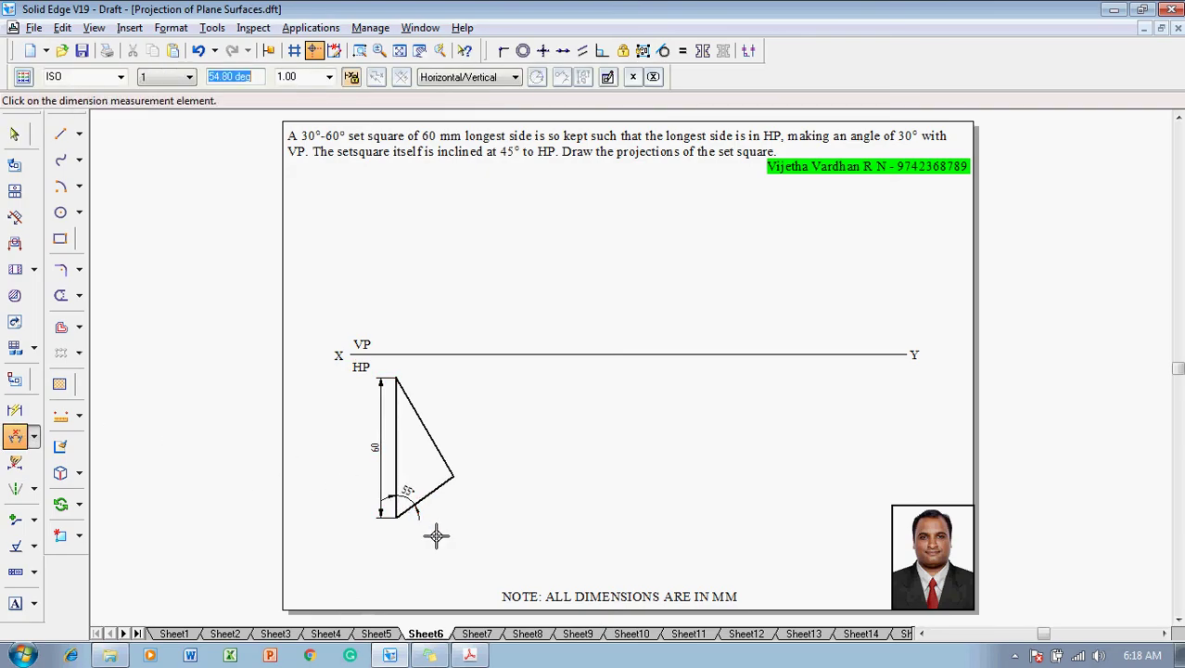
type("60")
key("Return")
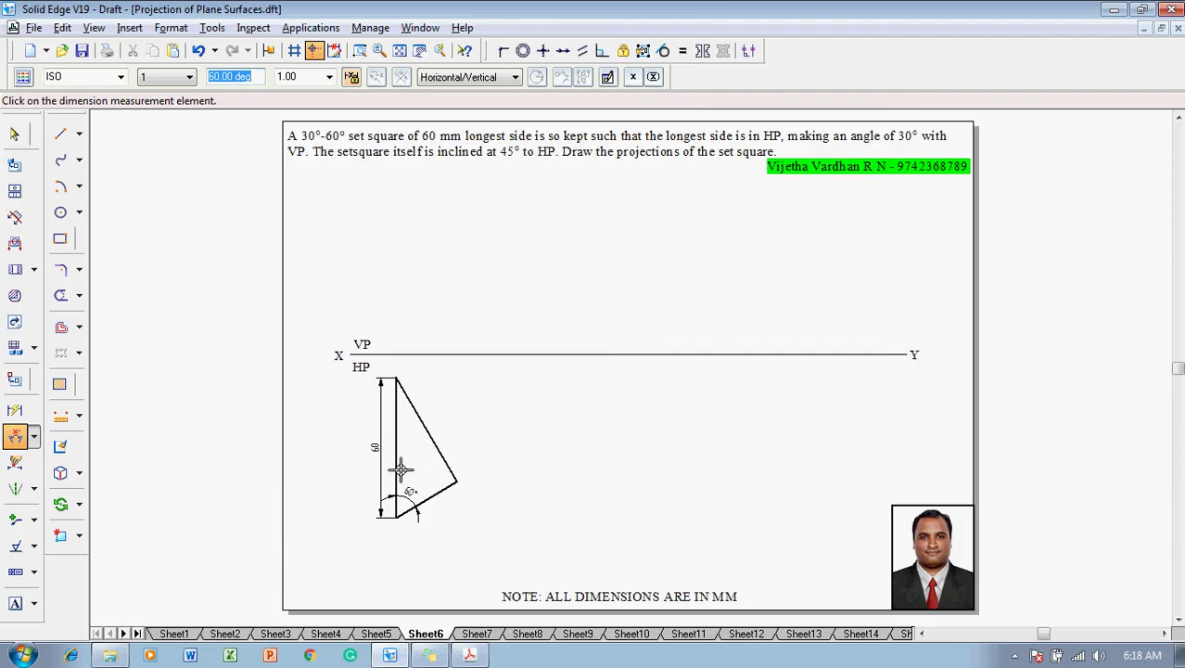
left_click(397, 408)
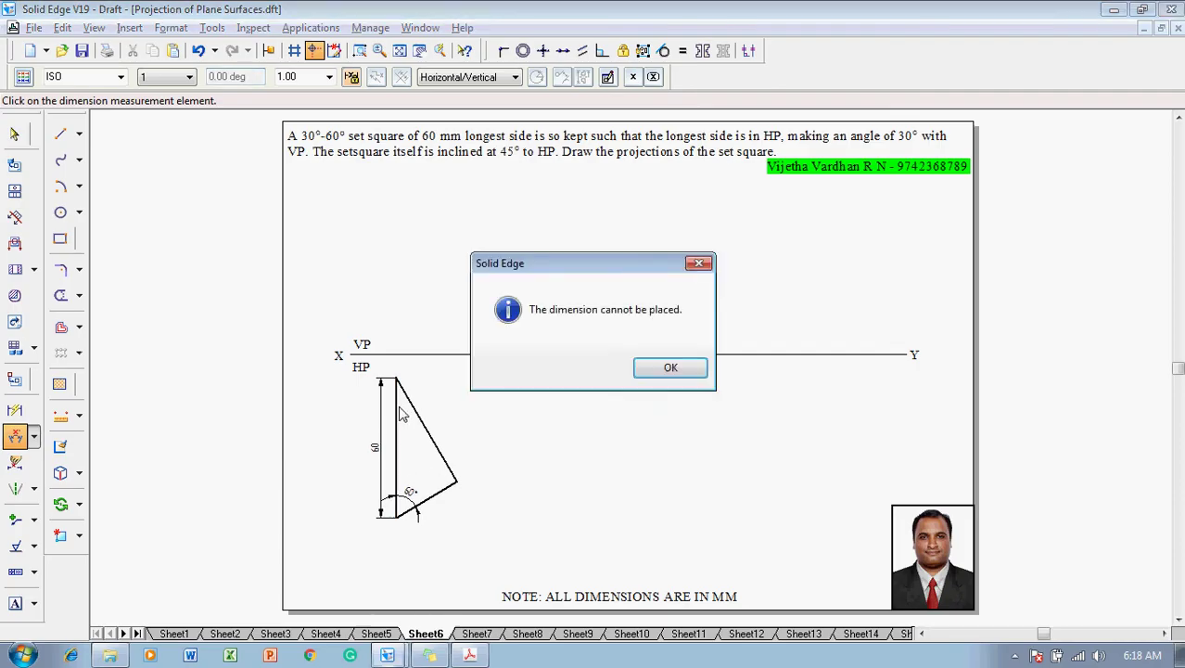
key("Return")
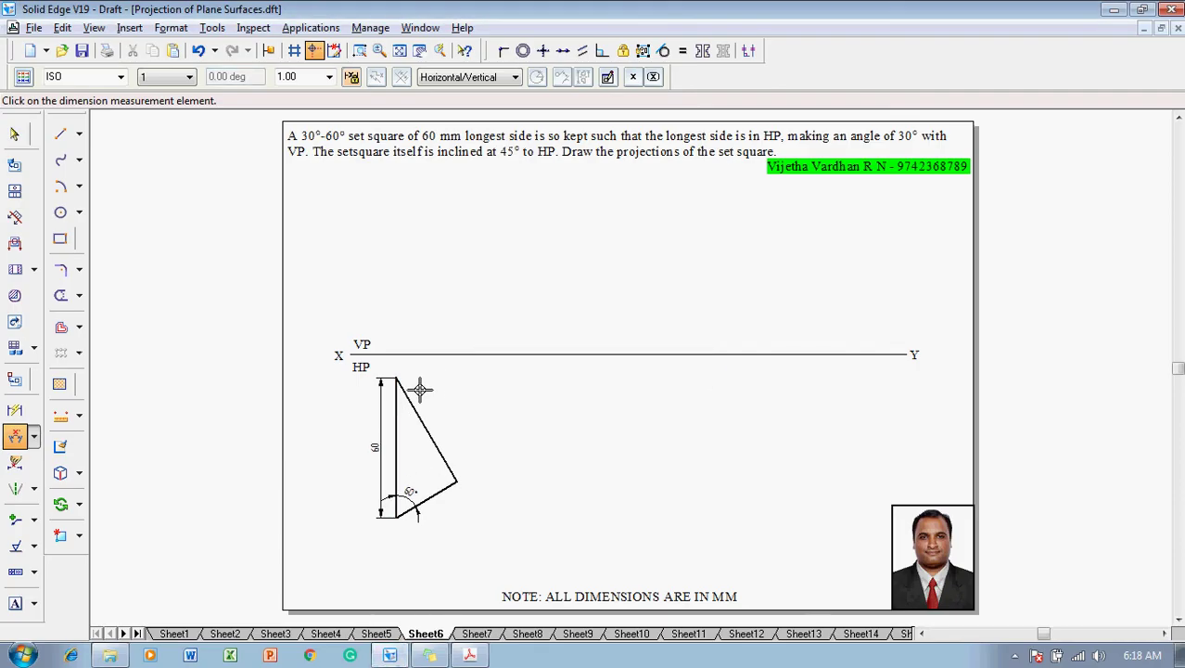
left_click(406, 393)
left_click(396, 405)
left_click(405, 414)
type("30")
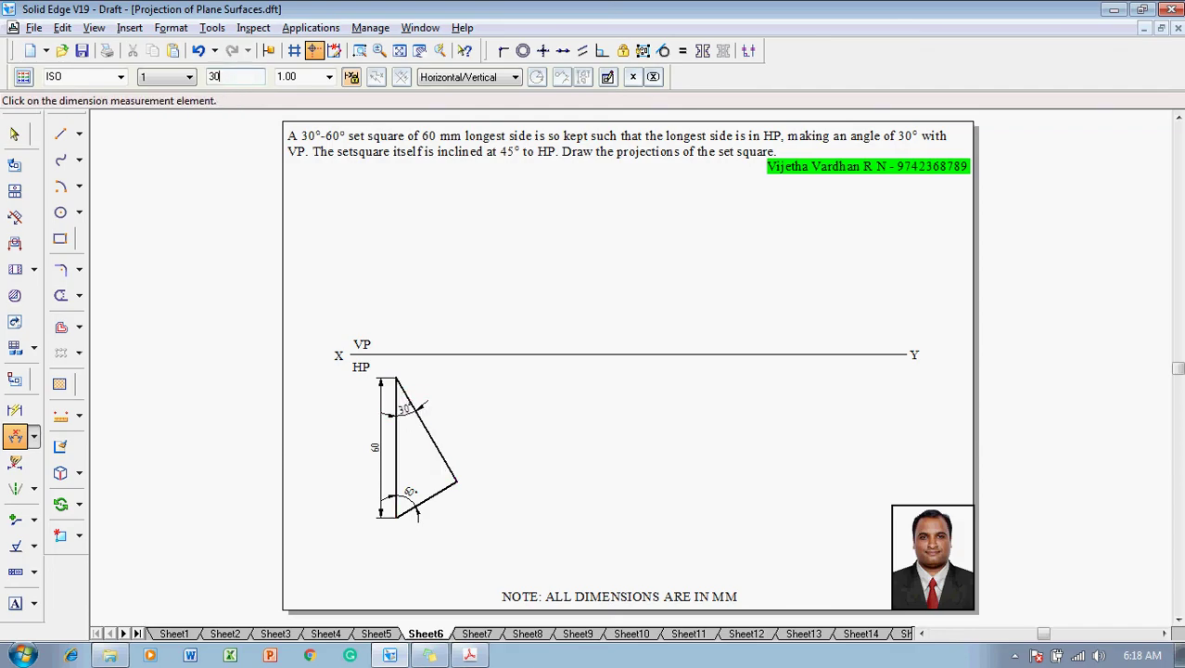
key("Escape")
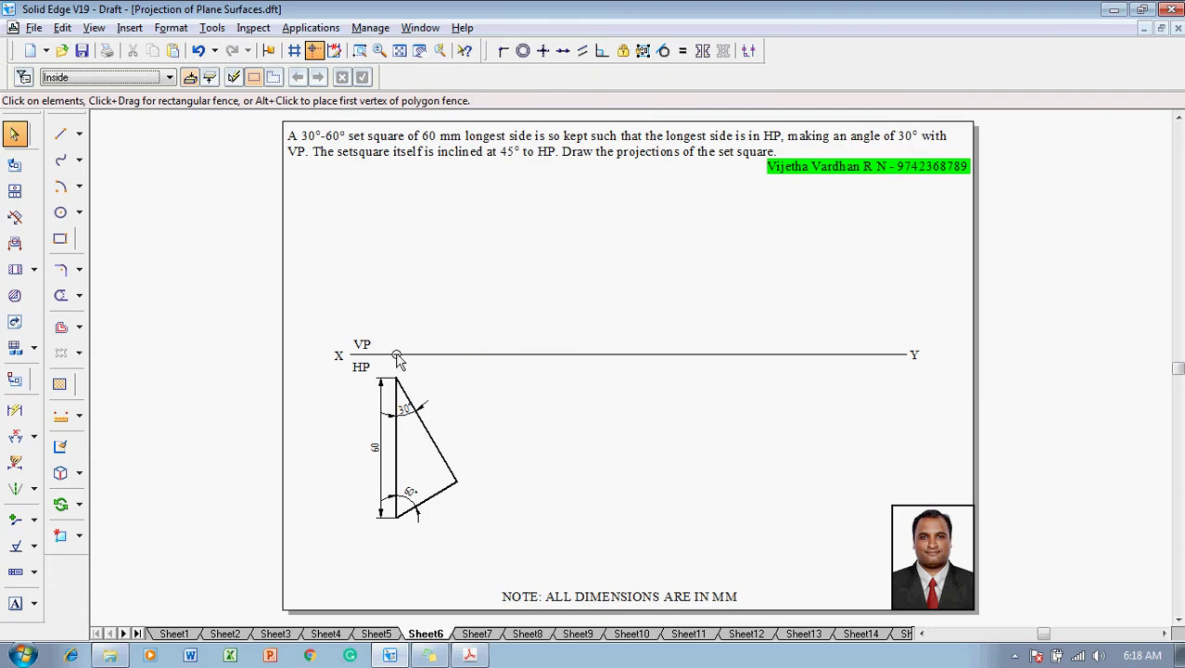
Letter the triangle's corners a at the top, b at the bottom and c at the right vertex.
left_click(60, 135)
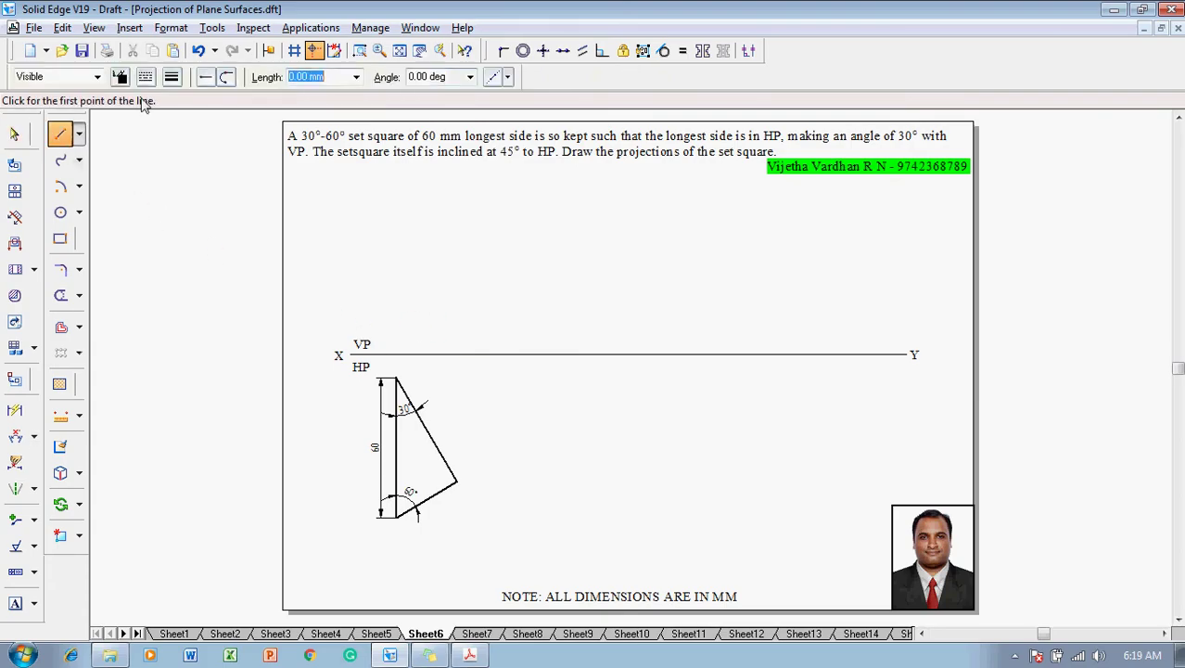
left_click(171, 77)
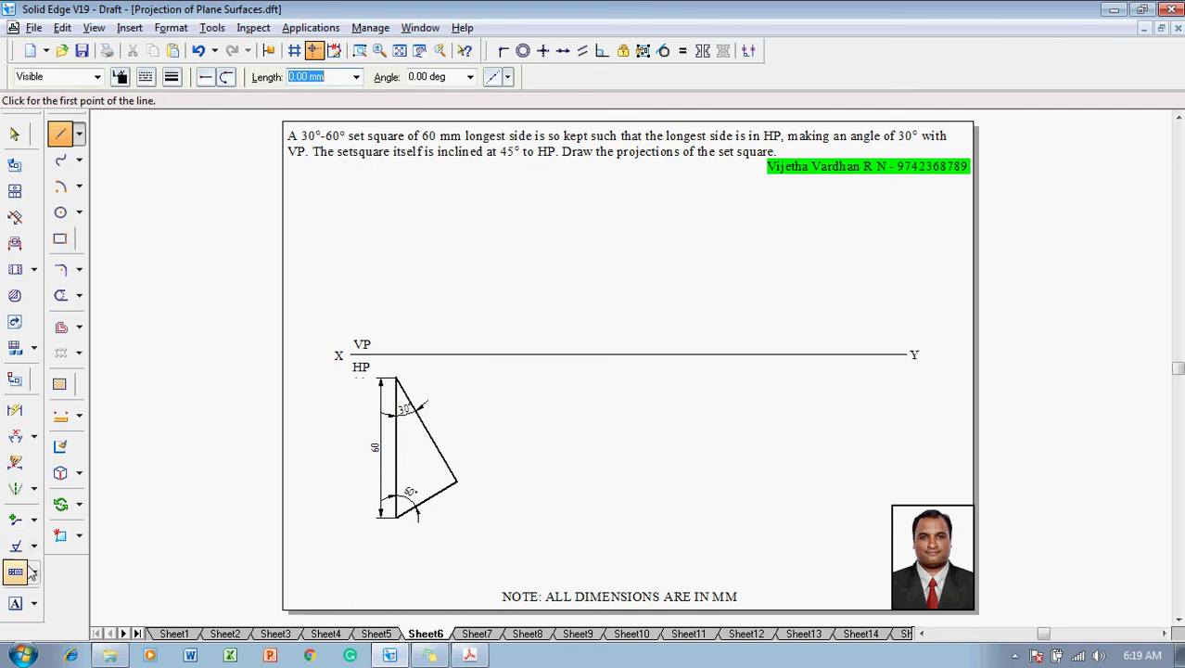
left_click(14, 603)
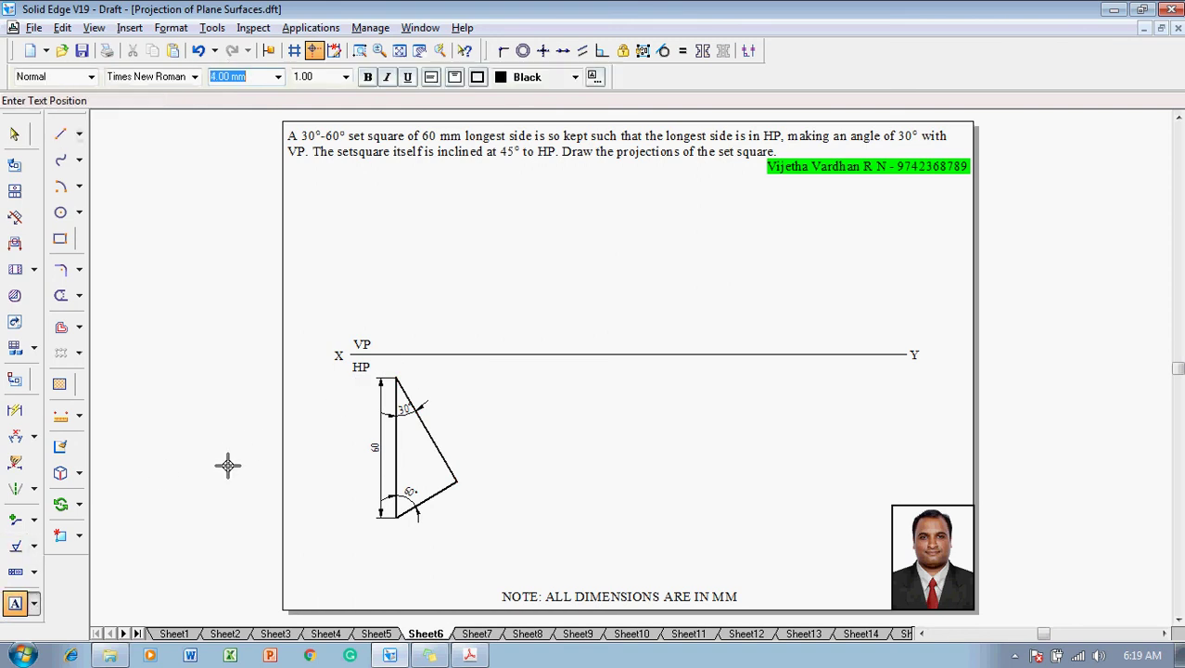
left_click(386, 362)
type("a")
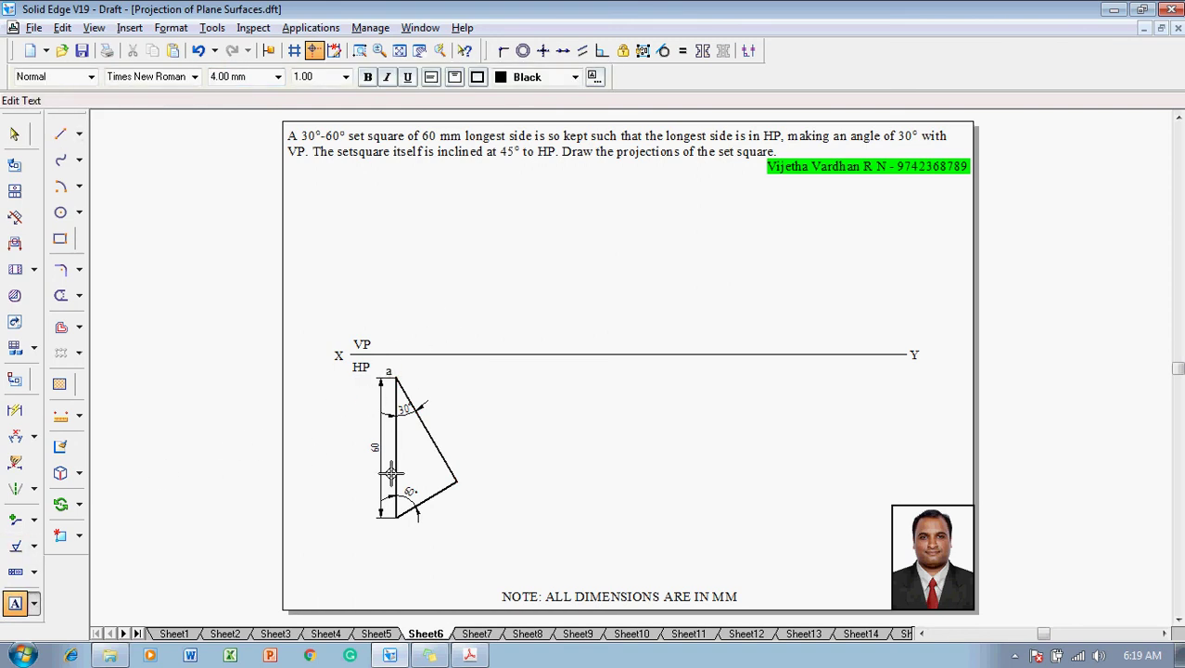
left_click(385, 525)
type("b")
left_click(462, 489)
type("c")
left_click(60, 136)
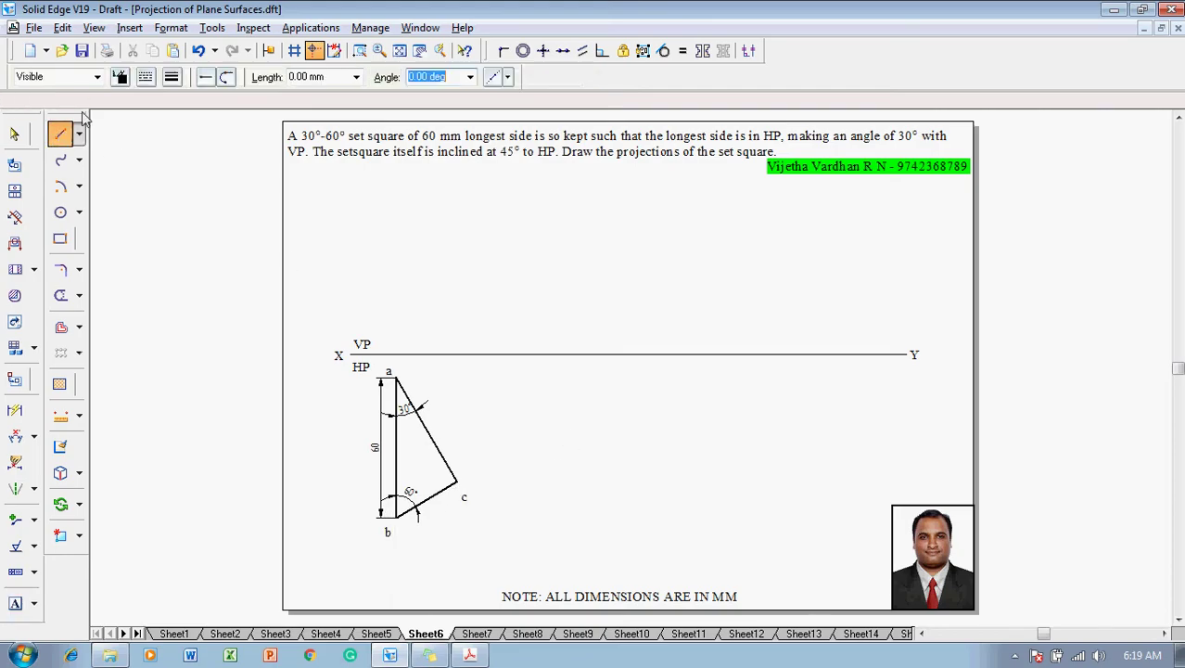
Draw thin edge a–c and a vertical projector from c up to the XY line.
left_click(171, 77)
left_click(183, 102)
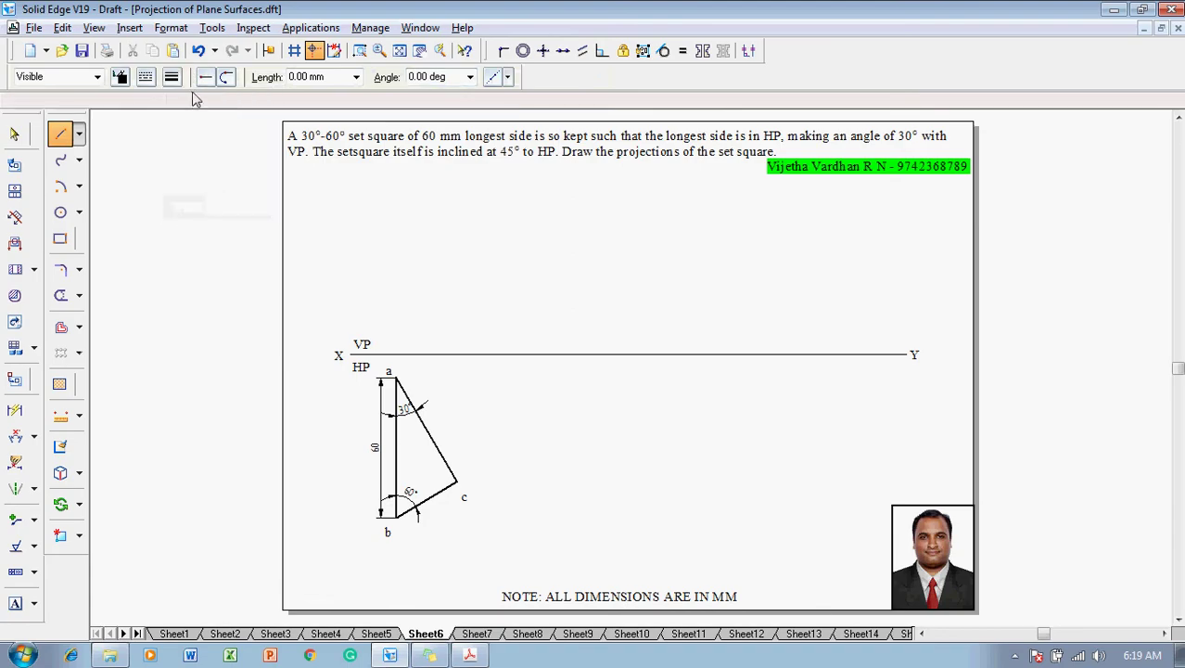
left_click(396, 375)
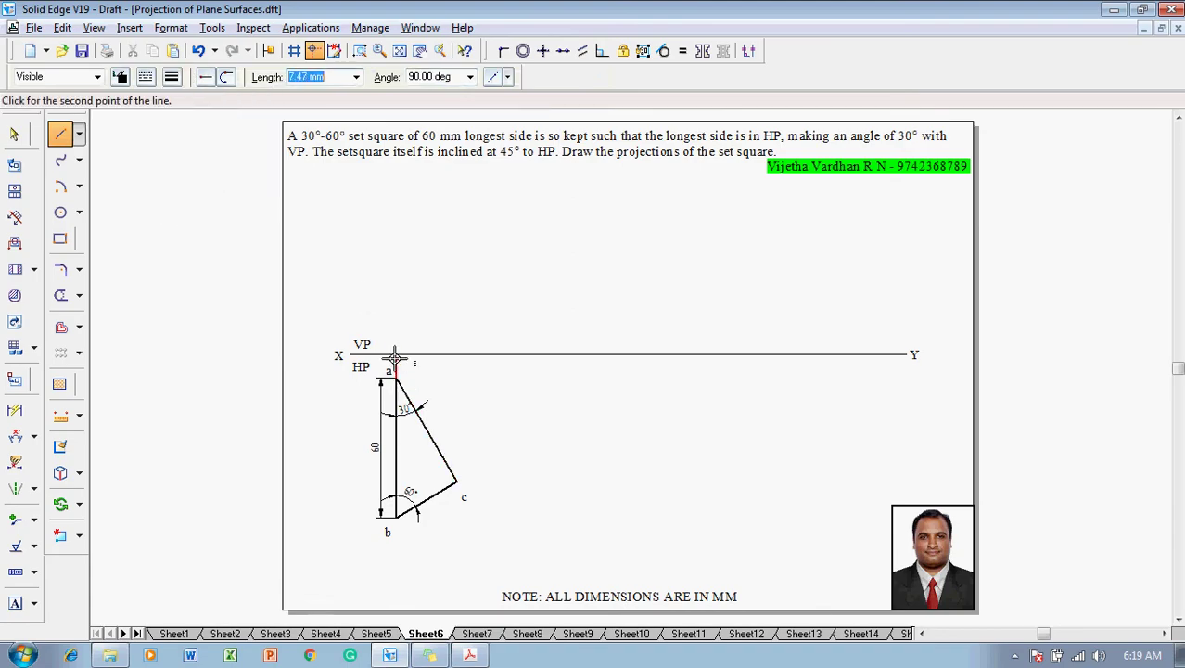
left_click(456, 482)
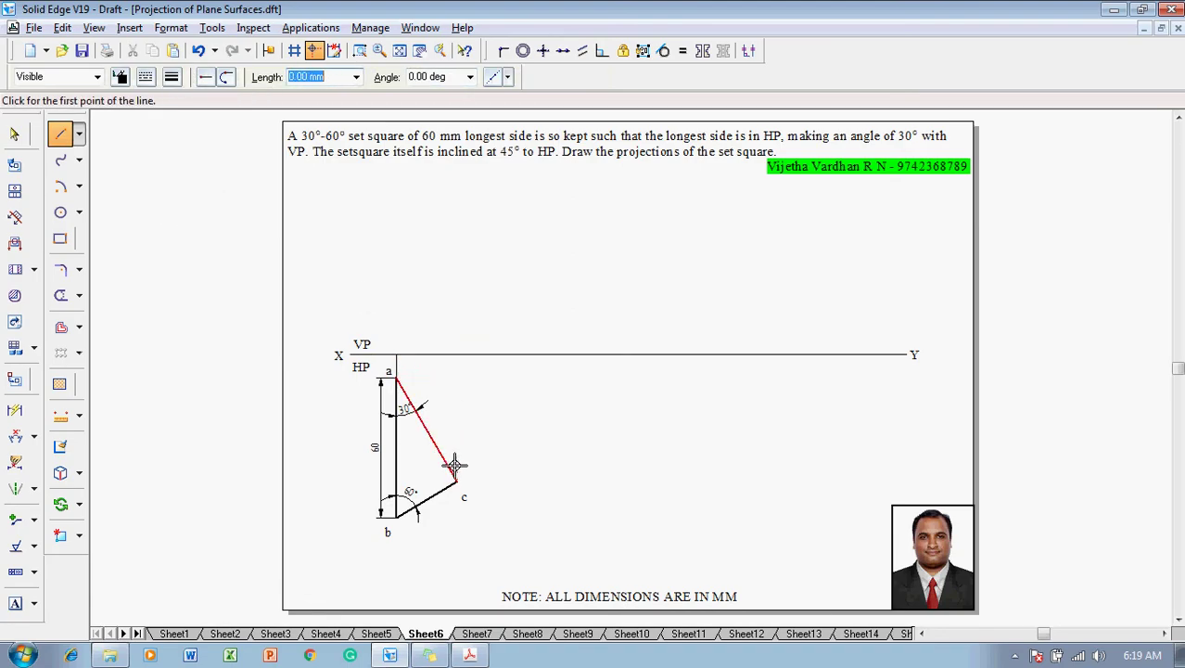
left_click(456, 481)
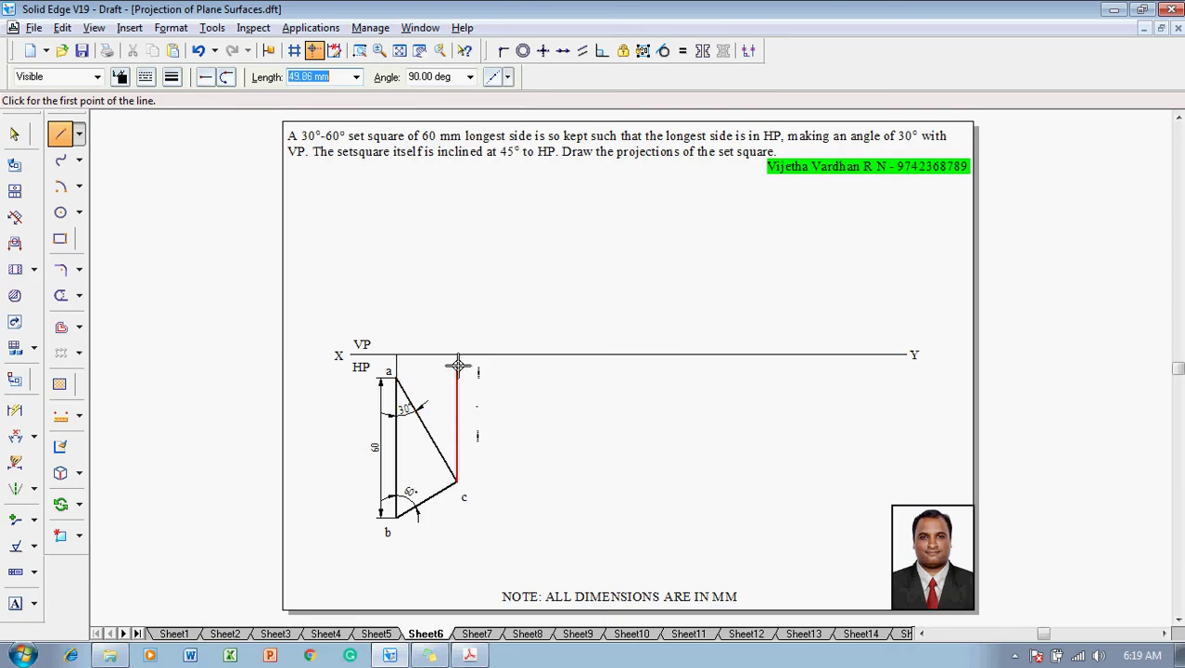
left_click(457, 354)
right_click(424, 270)
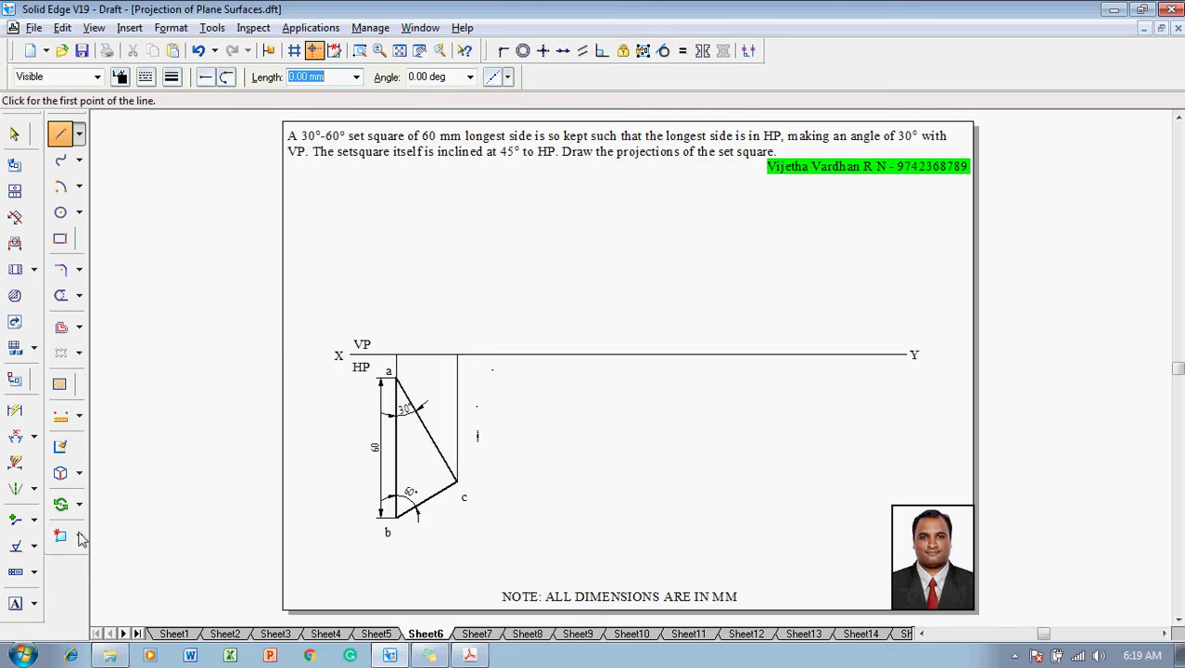
Place the front-view label b'(a') just above the XY line at the projector.
left_click(15, 603)
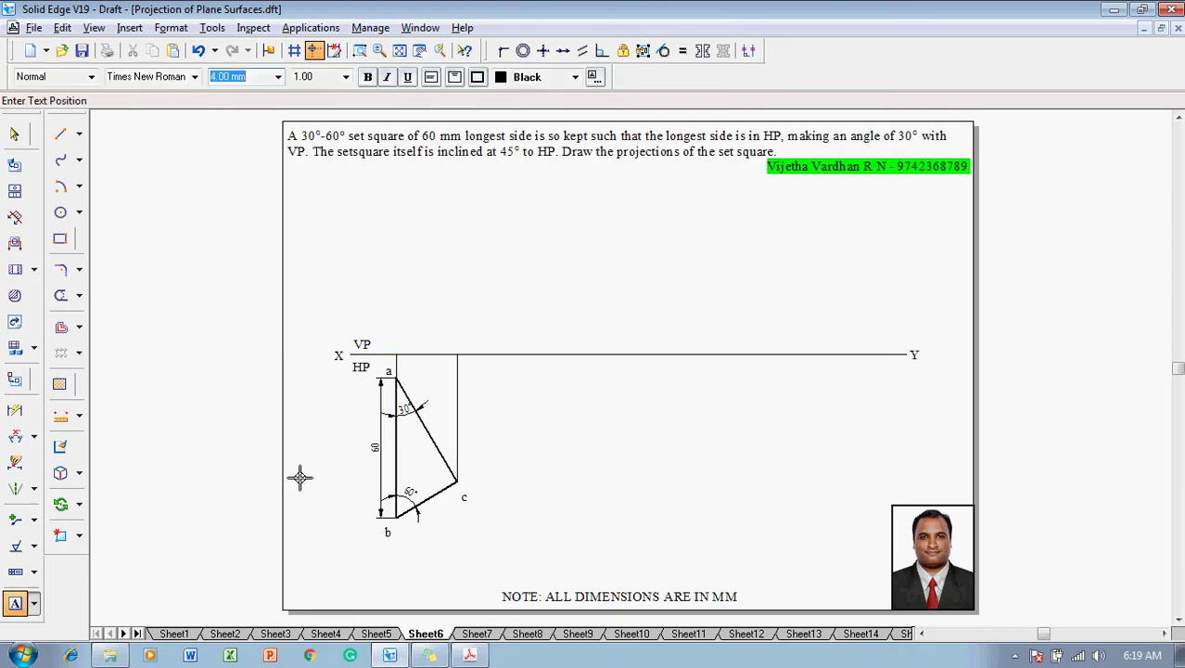
left_click(390, 341)
type("b'(a')")
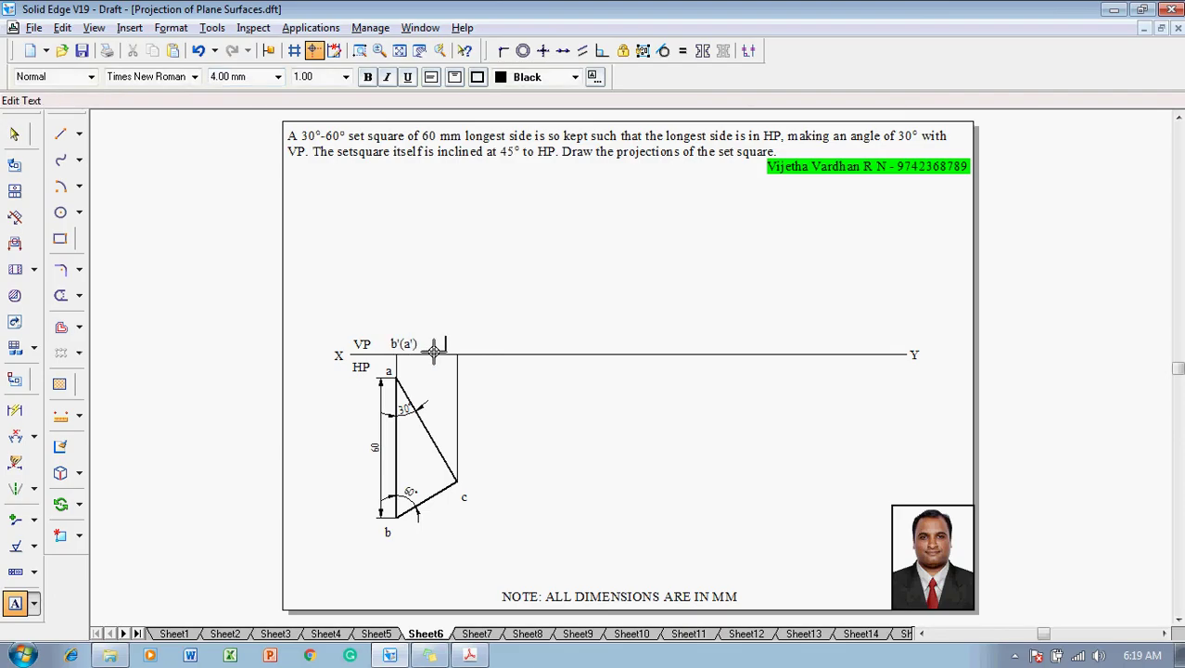
key("Escape")
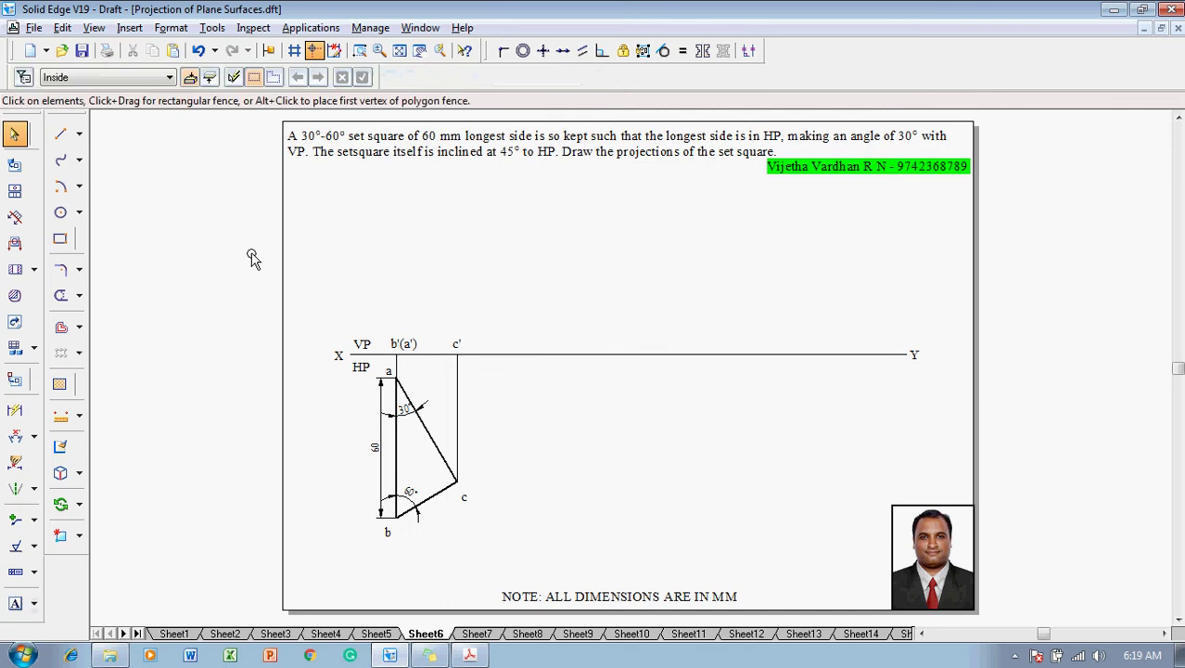
Draw the 0.70 mm front-view line from b'(a') to c' along XY and save the drawing.
left_click(61, 134)
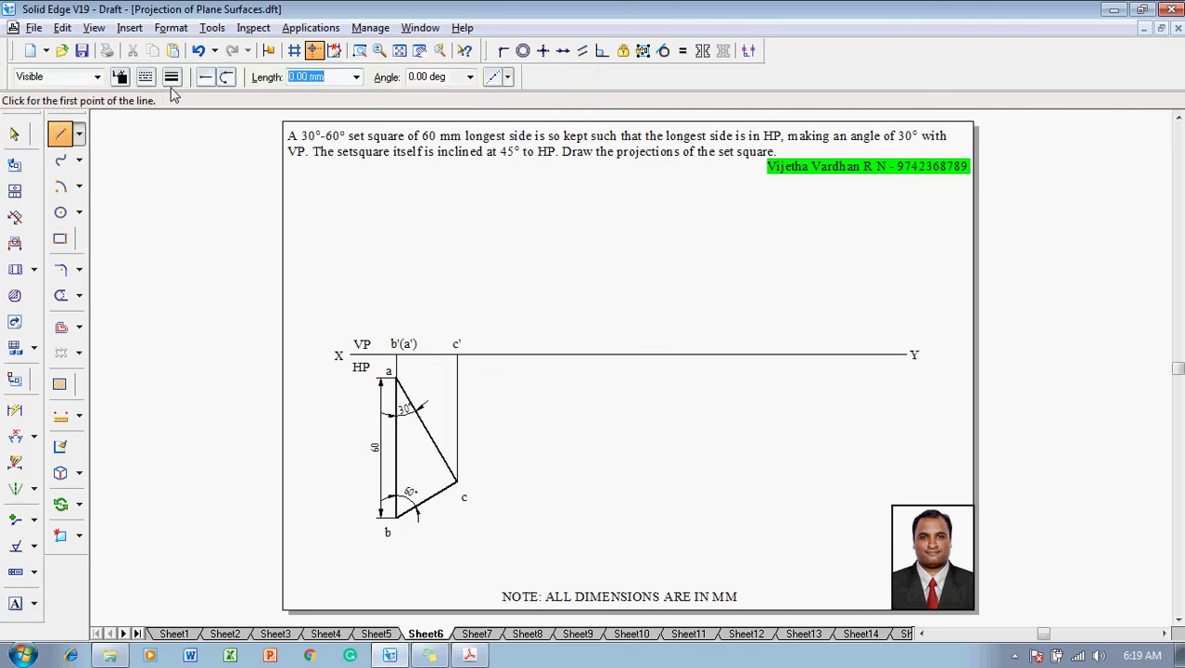
left_click(173, 77)
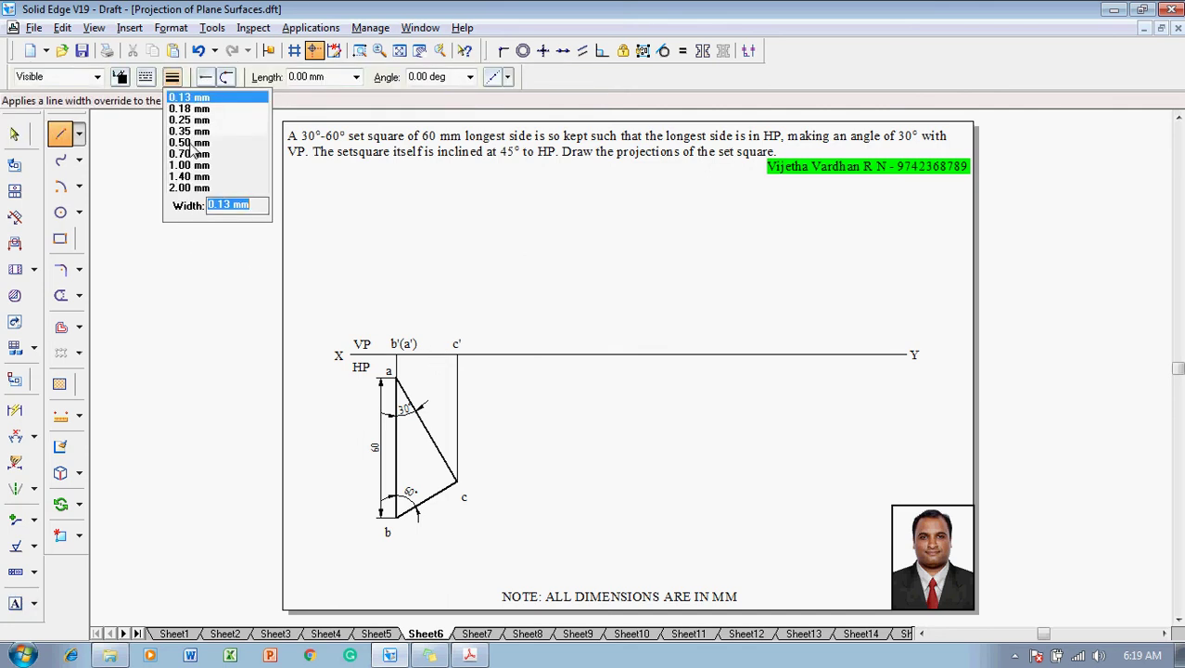
left_click(190, 153)
left_click(397, 354)
left_click(455, 355)
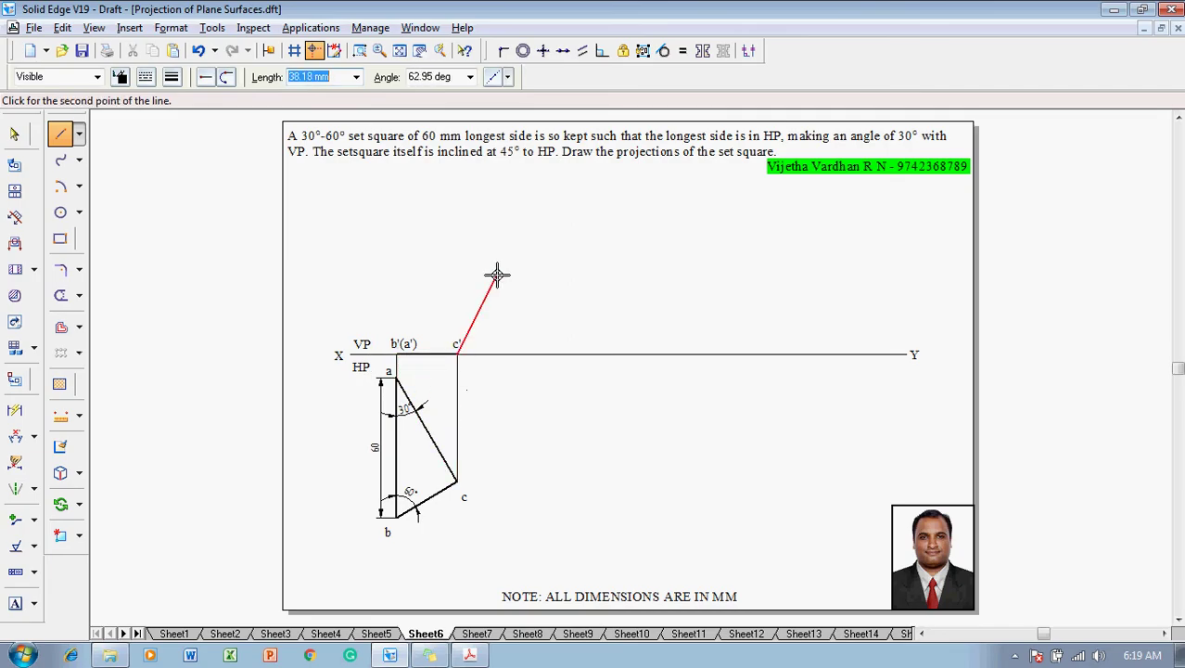
key("Escape")
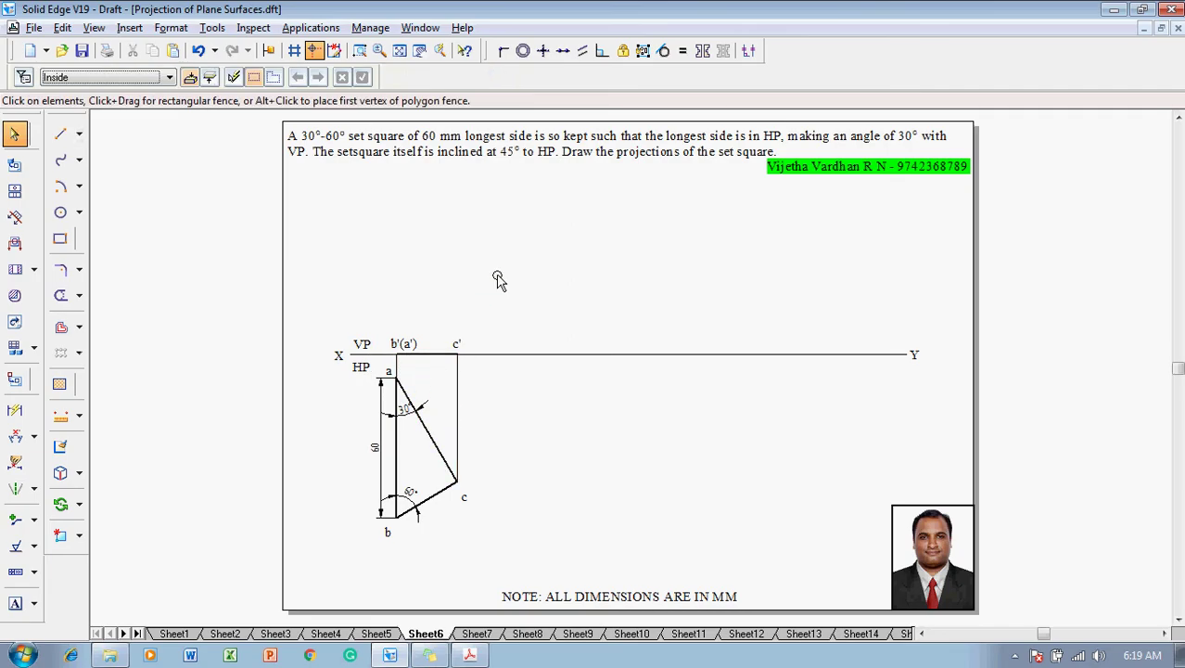
key("ctrl+s")
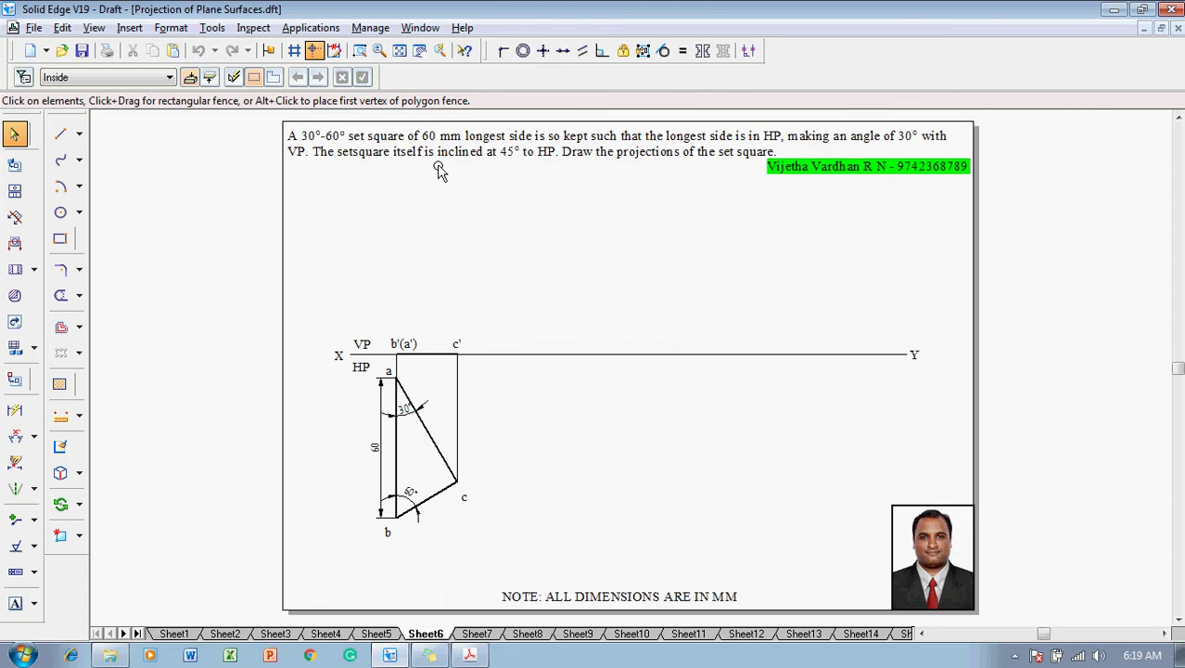
Copy the front view b'(a')c' further along XY and rotate it 45° about b'(a').
left_click_drag(386, 323, 471, 366)
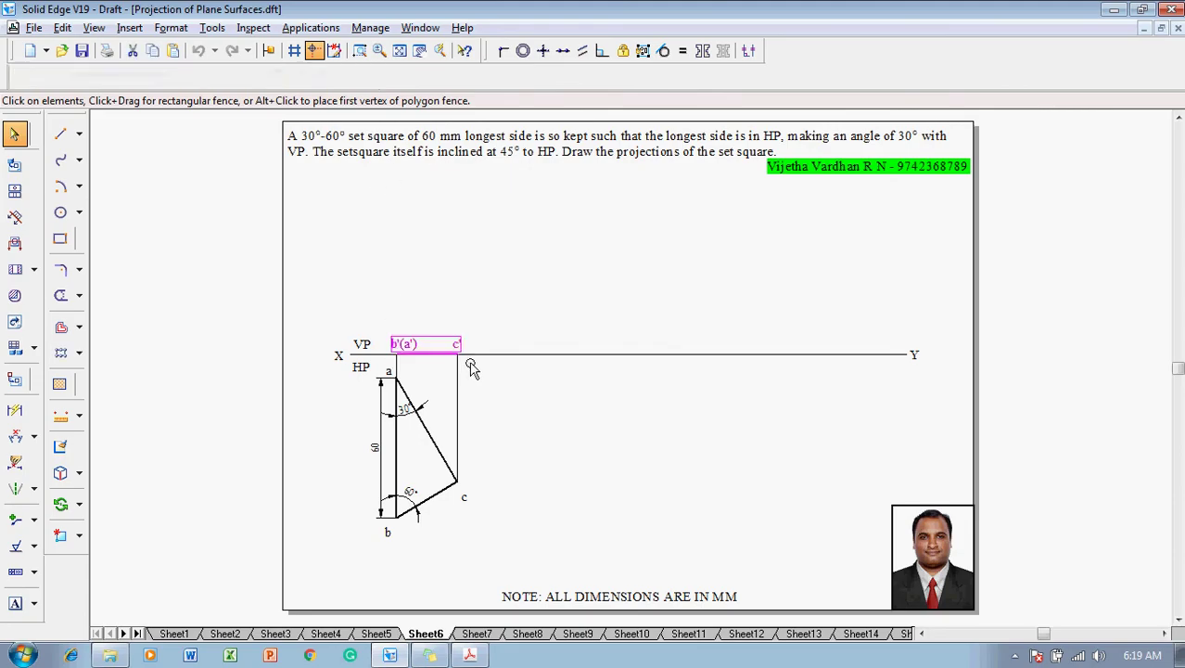
left_click(79, 504)
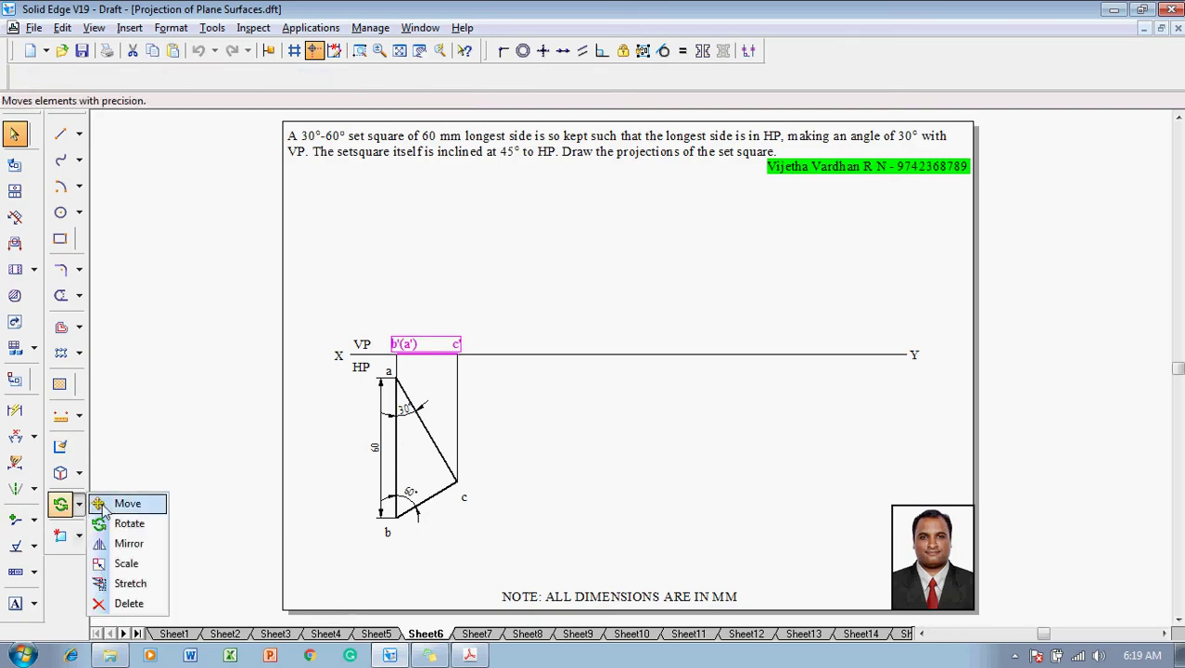
left_click(104, 507)
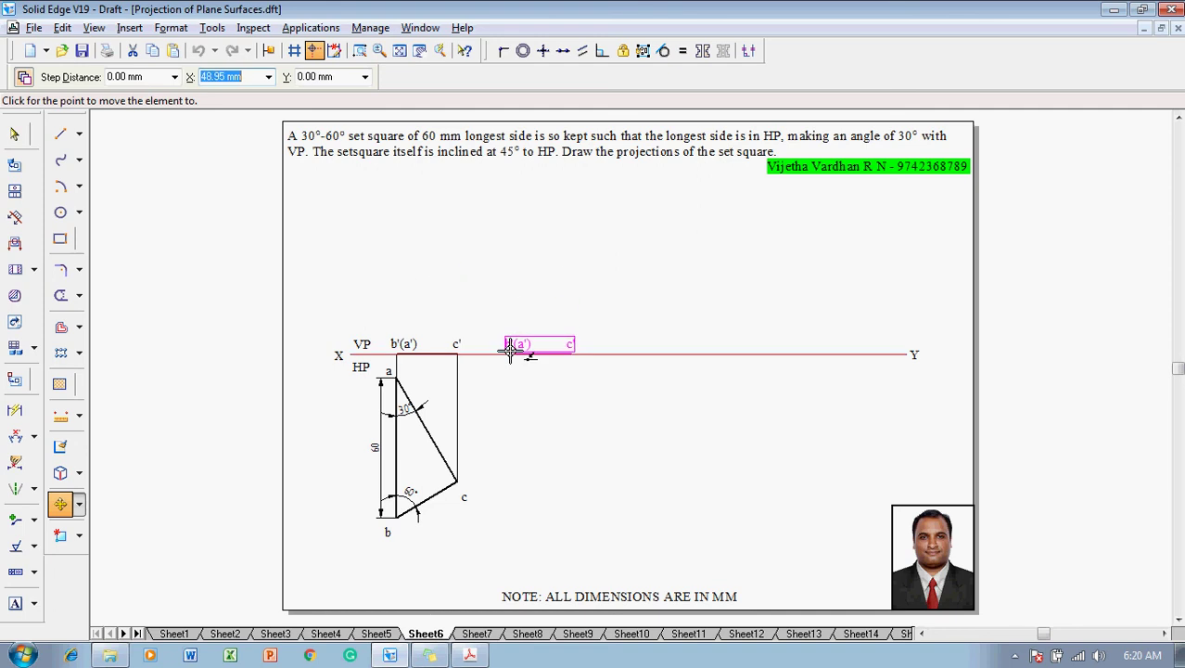
left_click(510, 349)
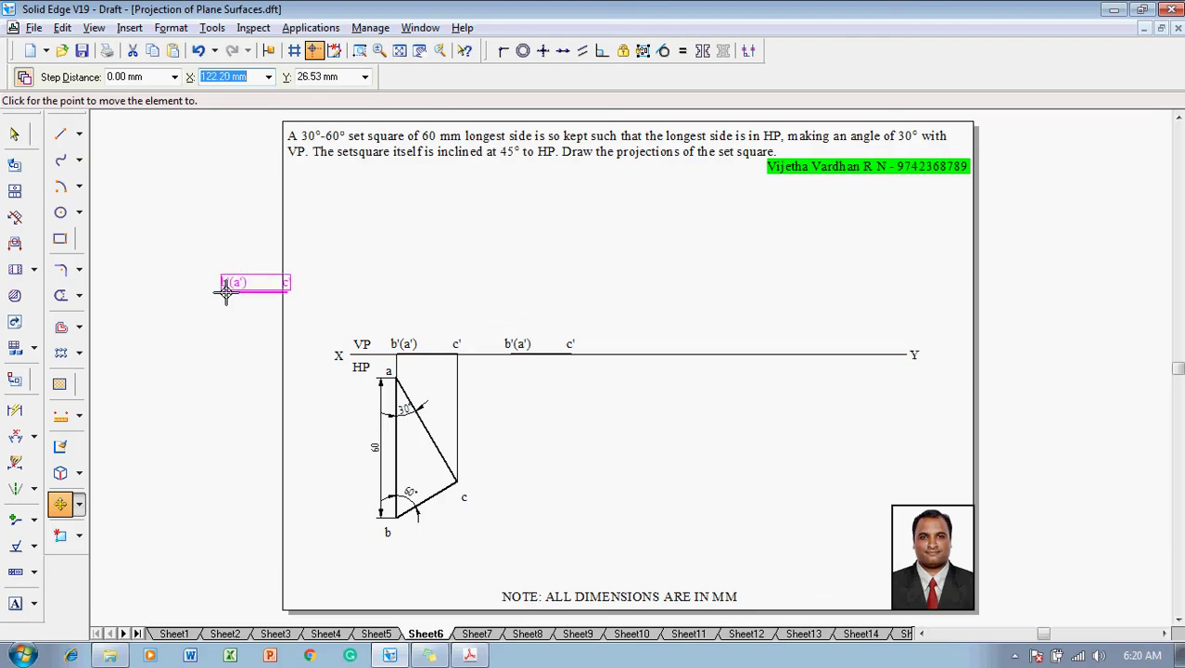
left_click(80, 504)
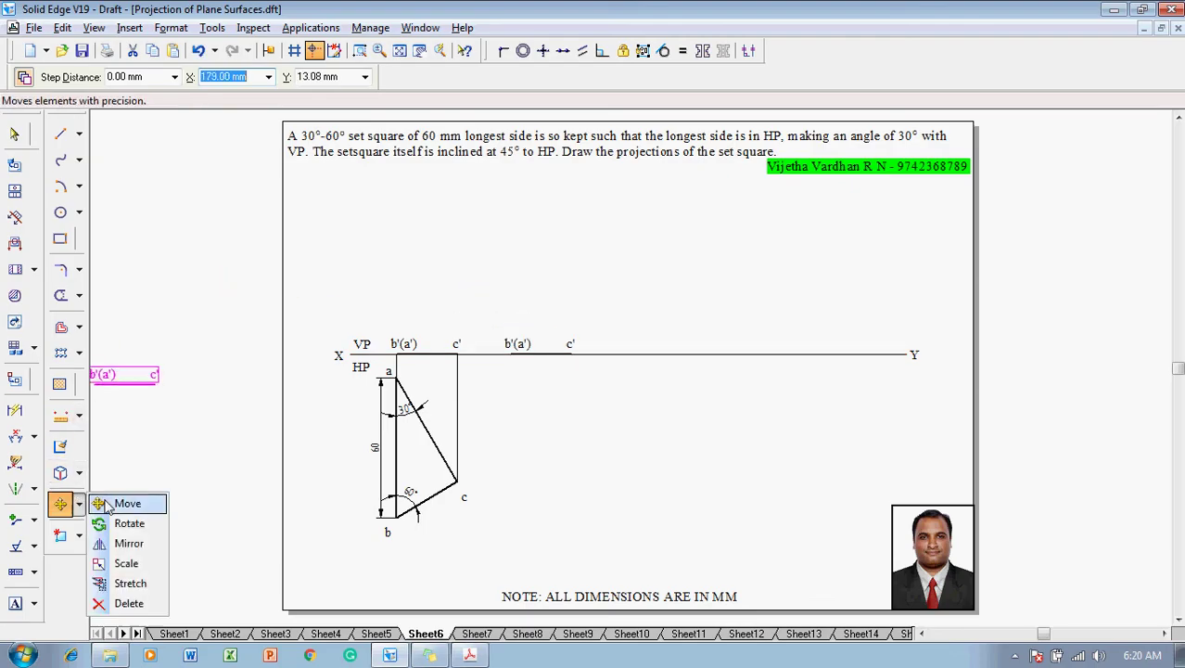
left_click(116, 528)
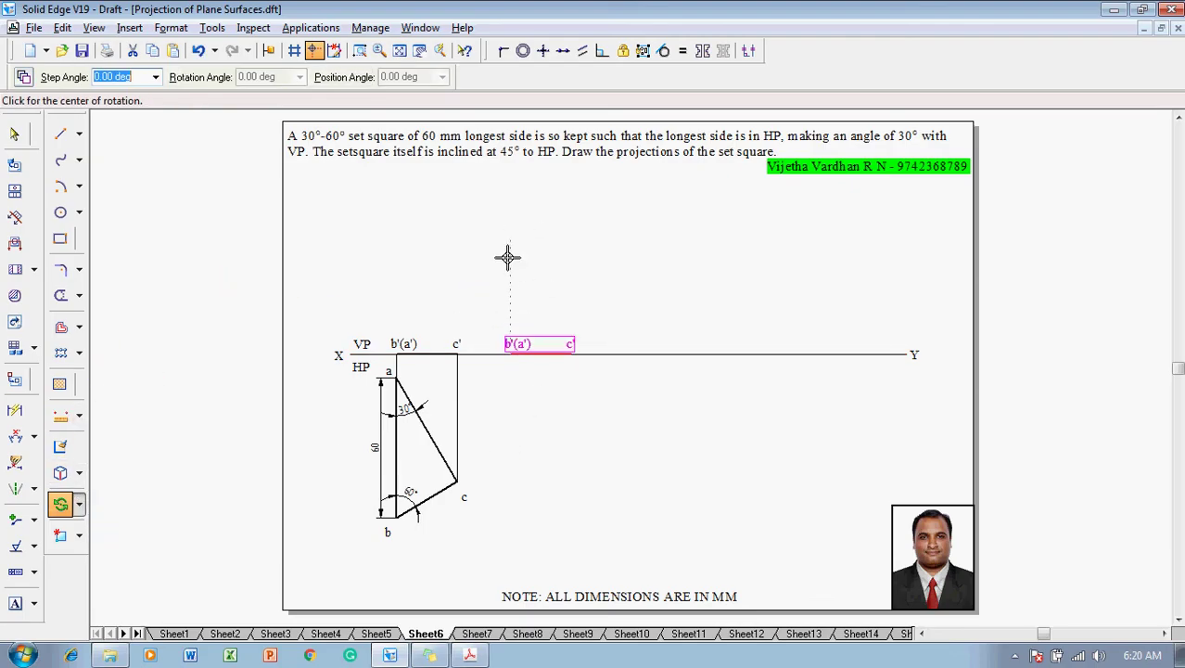
left_click(510, 350)
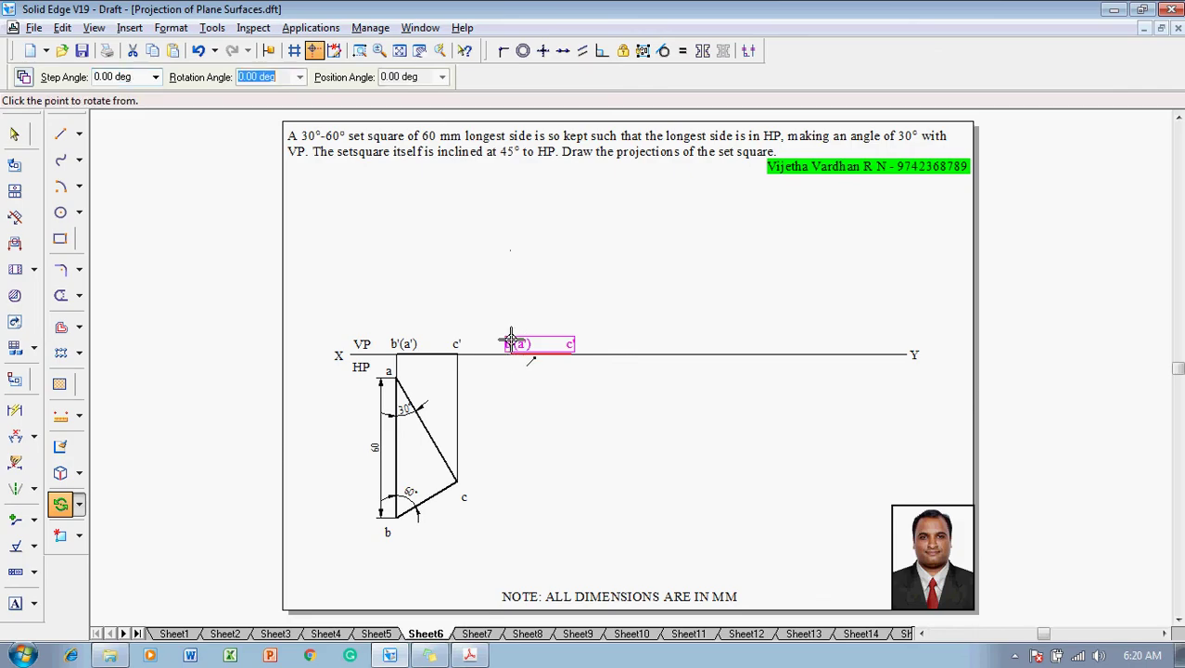
left_click(571, 352)
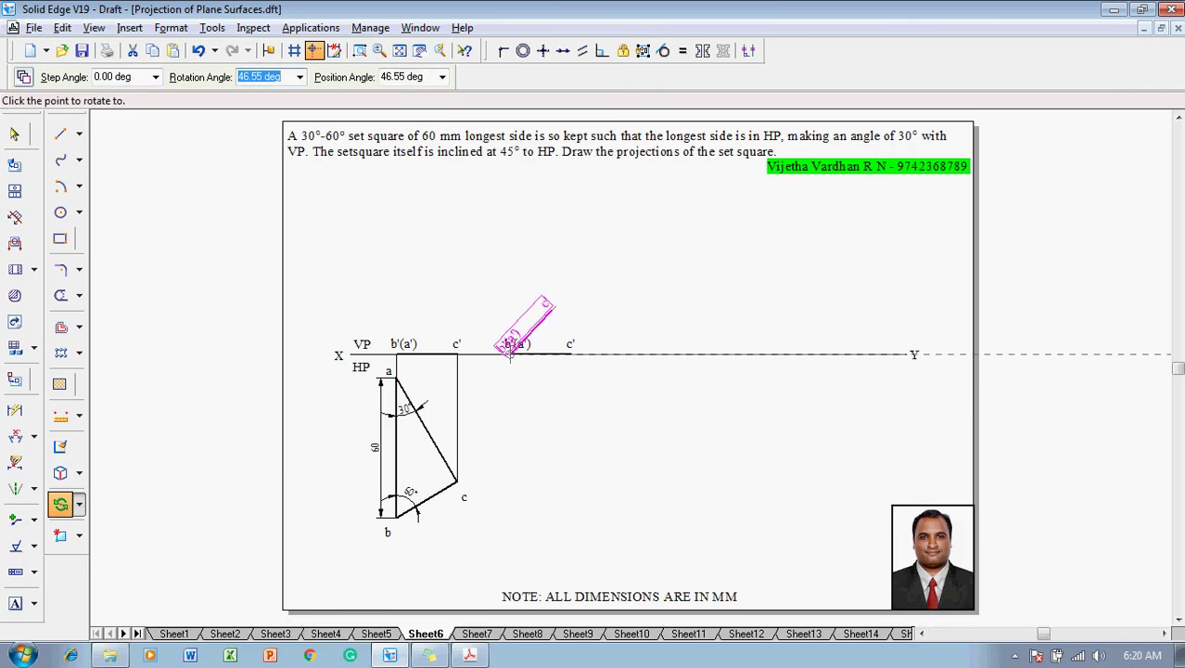
key("Tab")
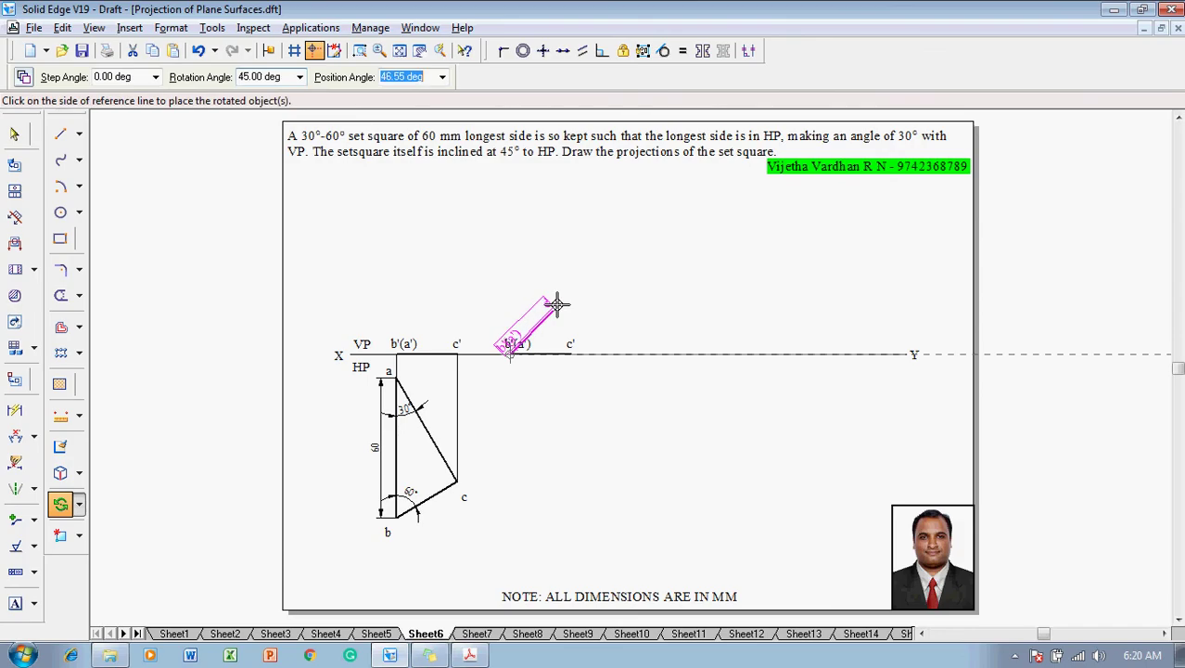
left_click(597, 277)
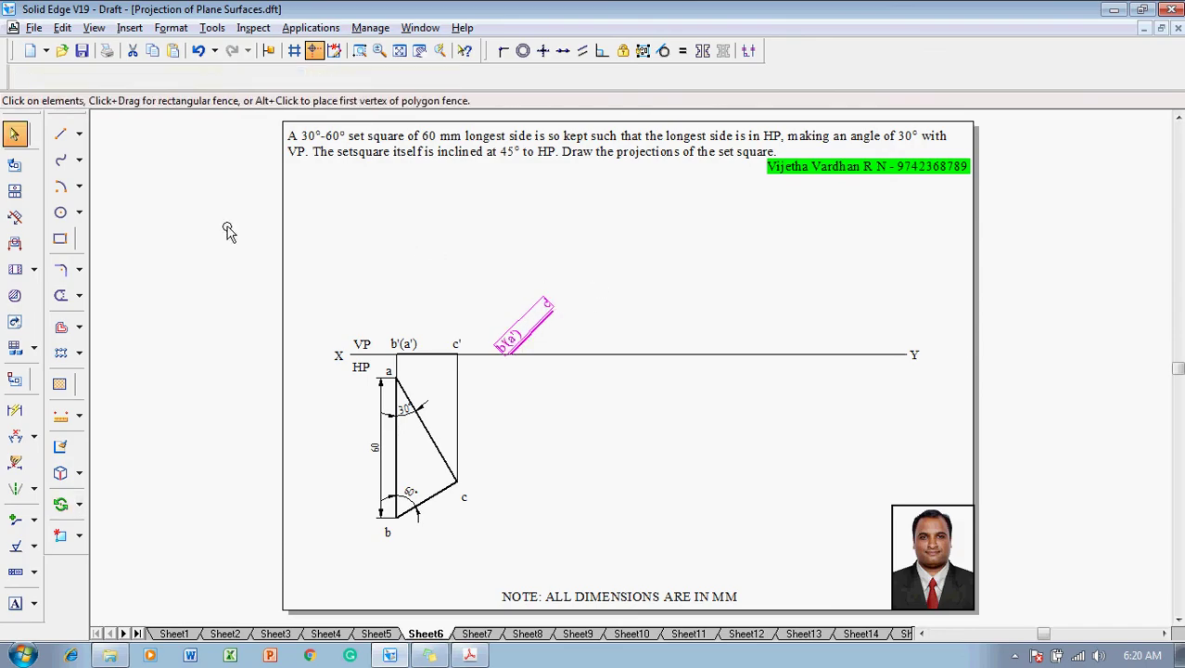
Dimension the 45° angle between the inclined edge b'(a')c' and the XY line.
left_click(18, 443)
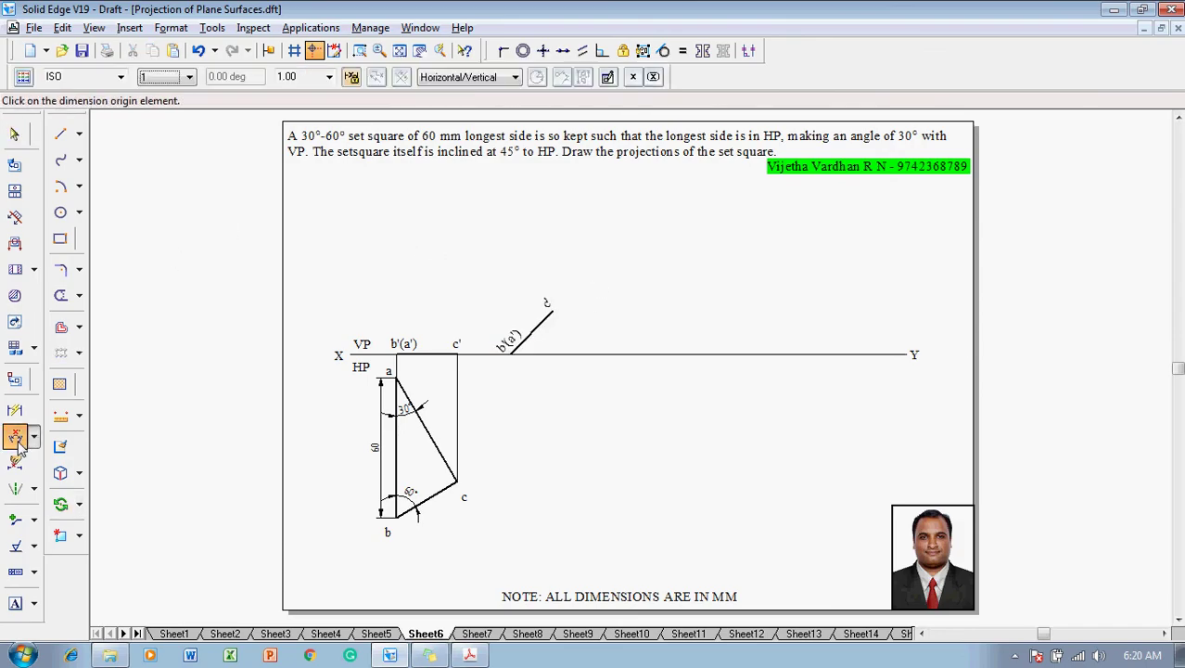
left_click(520, 336)
left_click(534, 353)
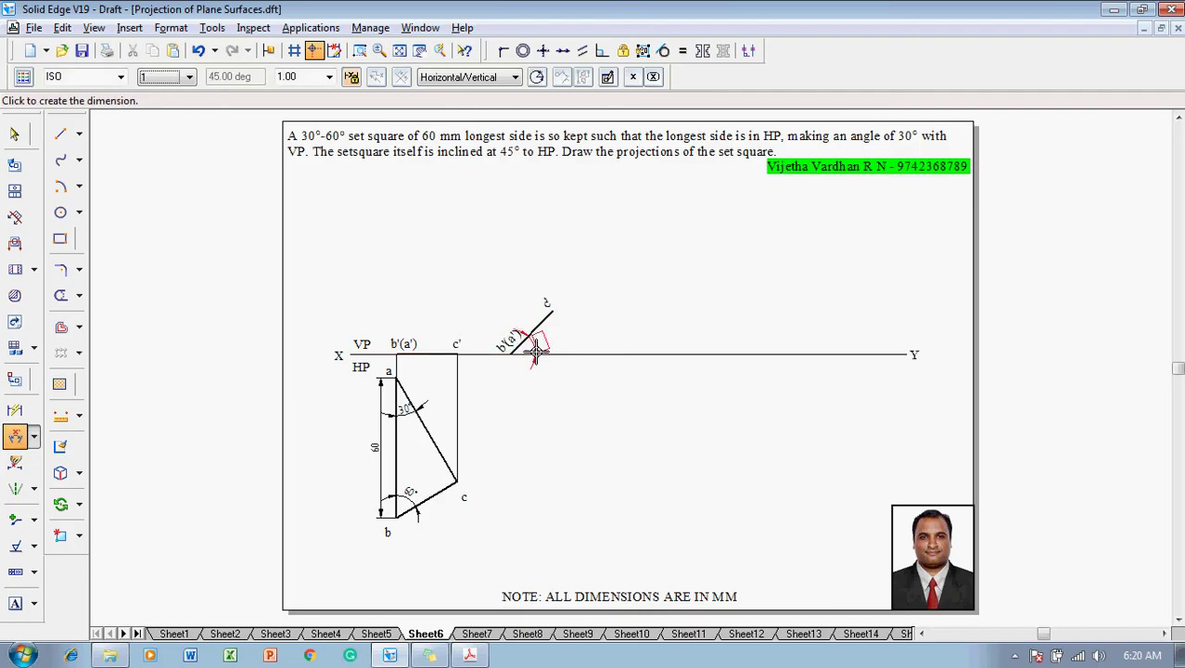
left_click(538, 345)
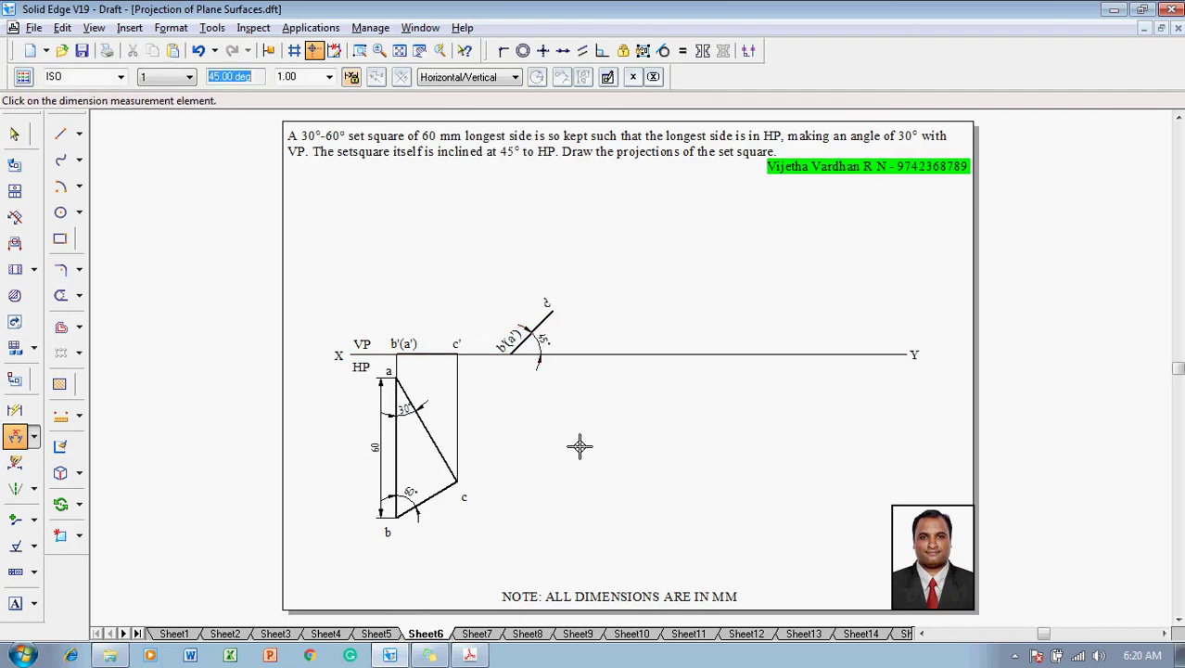
With 0.50 mm lines, drop a projector from c' to meet a horizontal projector from c.
left_click(63, 139)
left_click(172, 78)
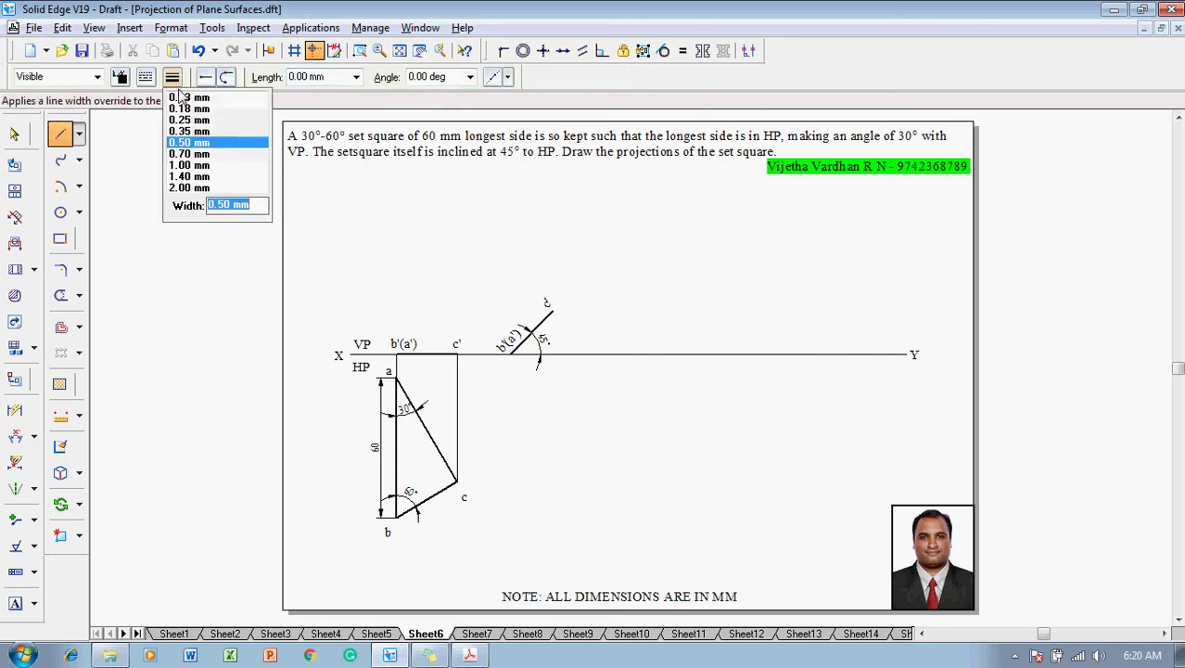
left_click(190, 104)
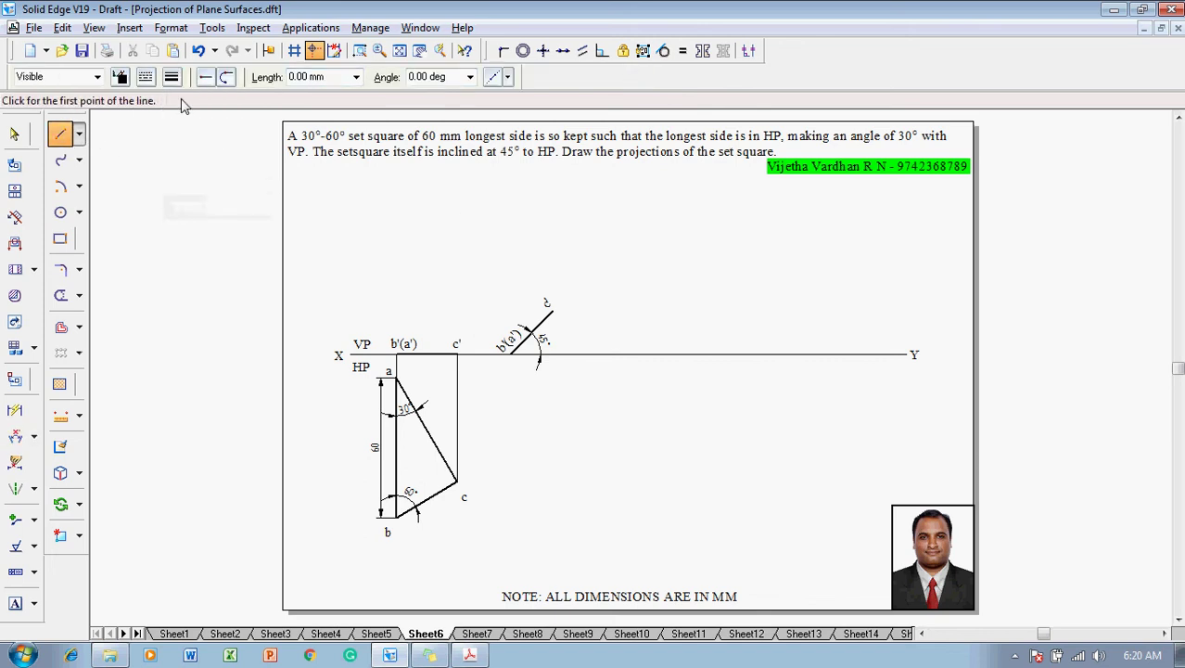
left_click(552, 310)
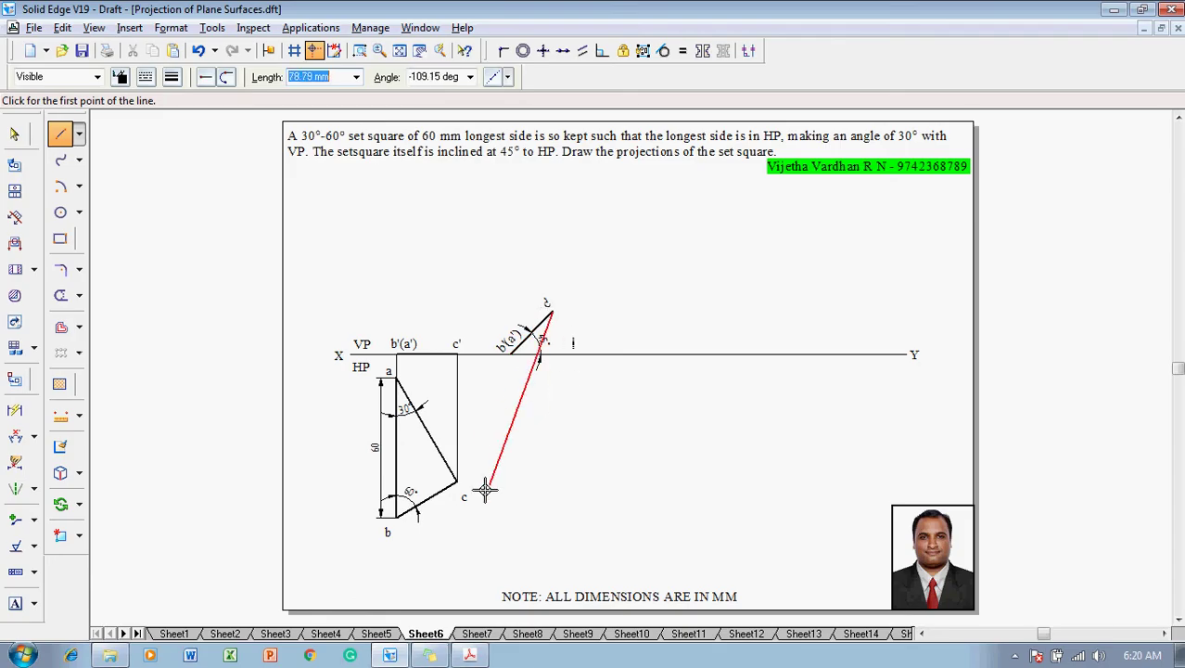
left_click(553, 482)
left_click(457, 482)
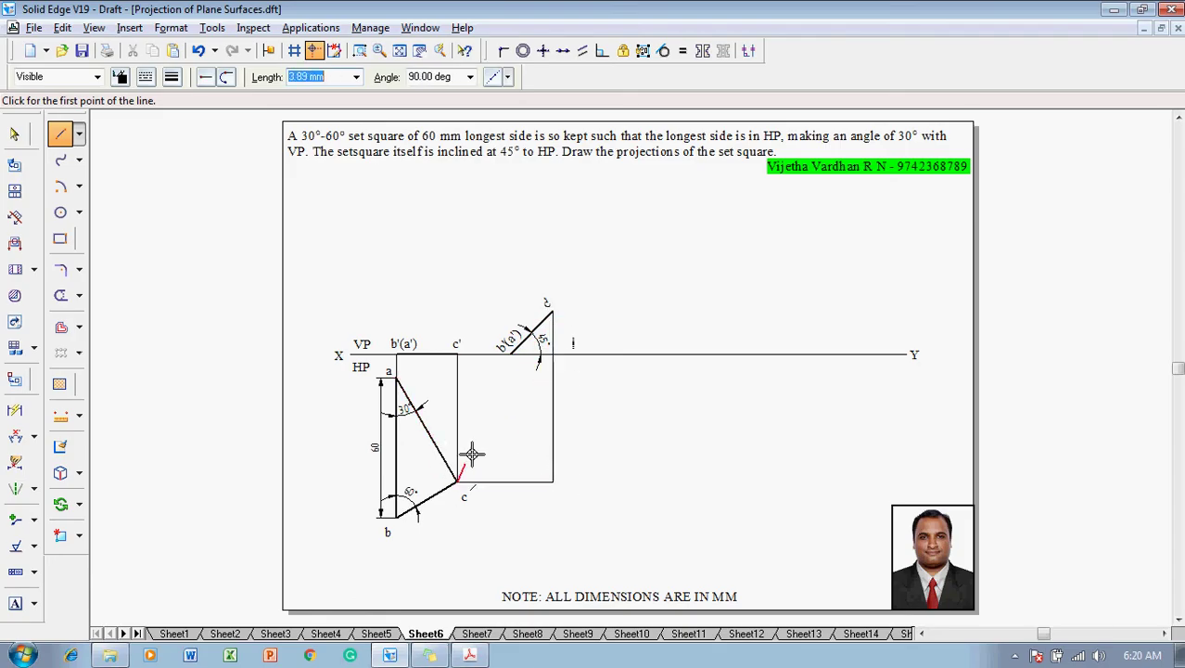
Drop a projector from b'(a') to b's level and draw horizontal projectors from b and a.
left_click(509, 355)
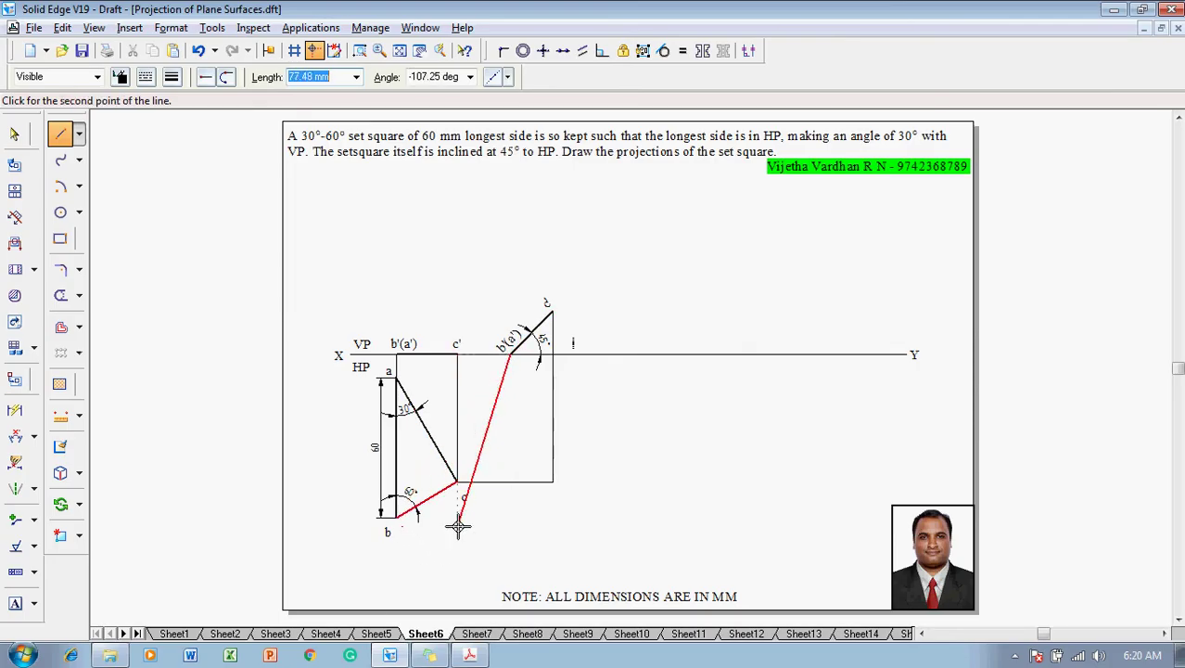
left_click(510, 517)
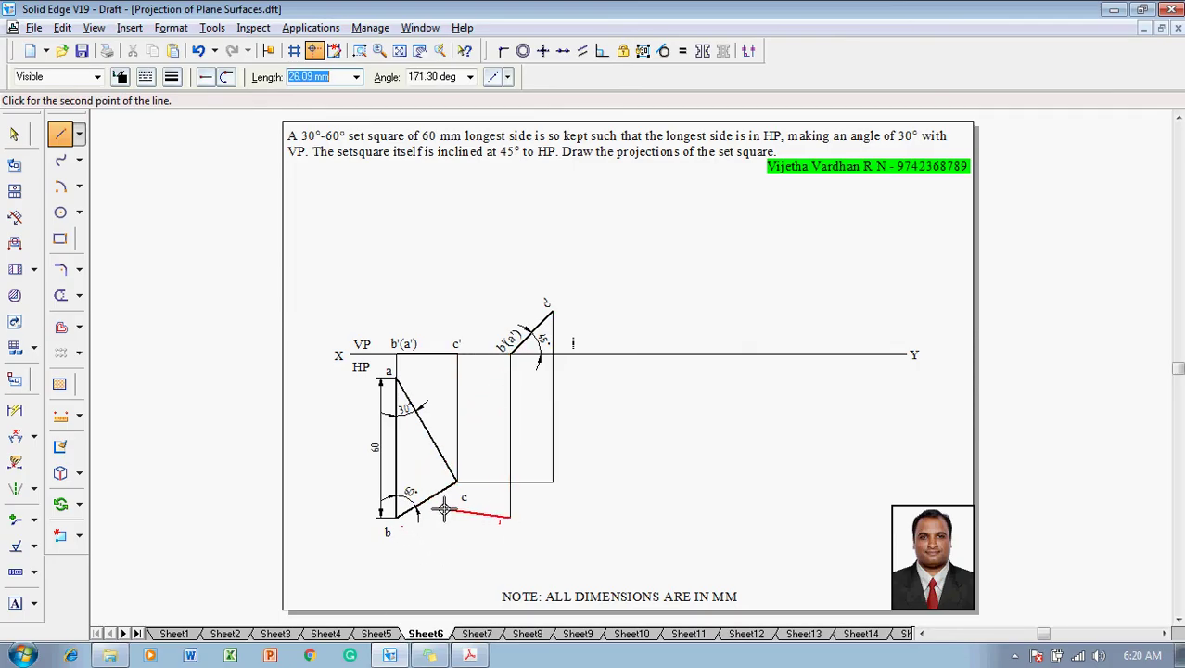
left_click(397, 517)
left_click(456, 480)
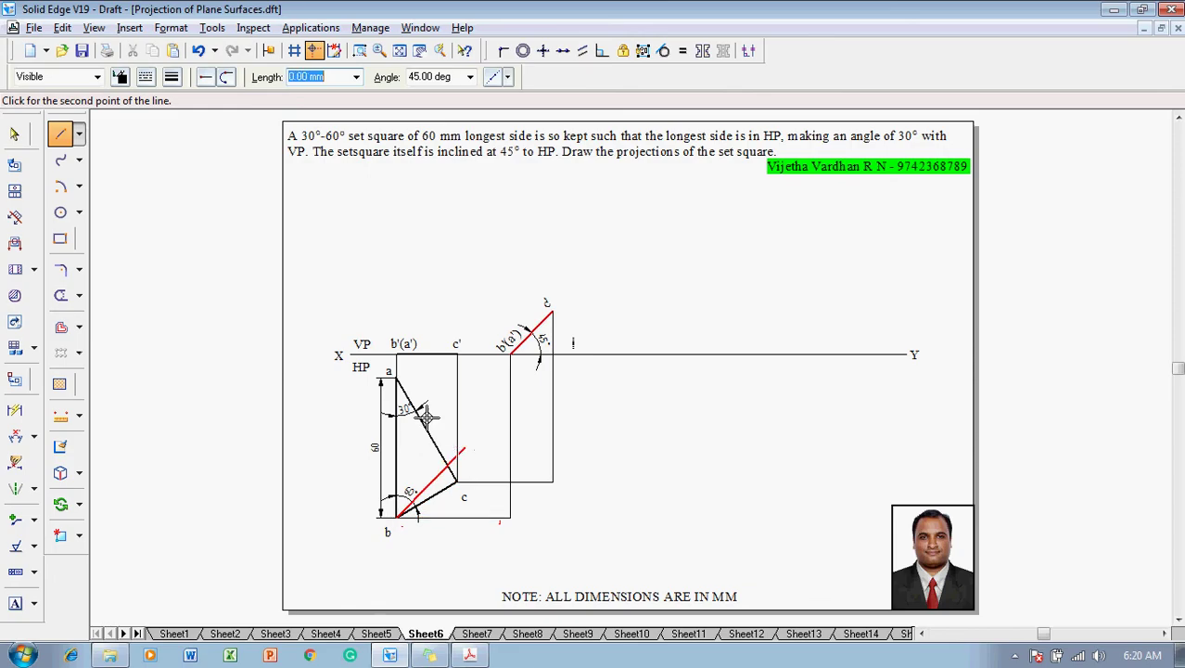
left_click(395, 379)
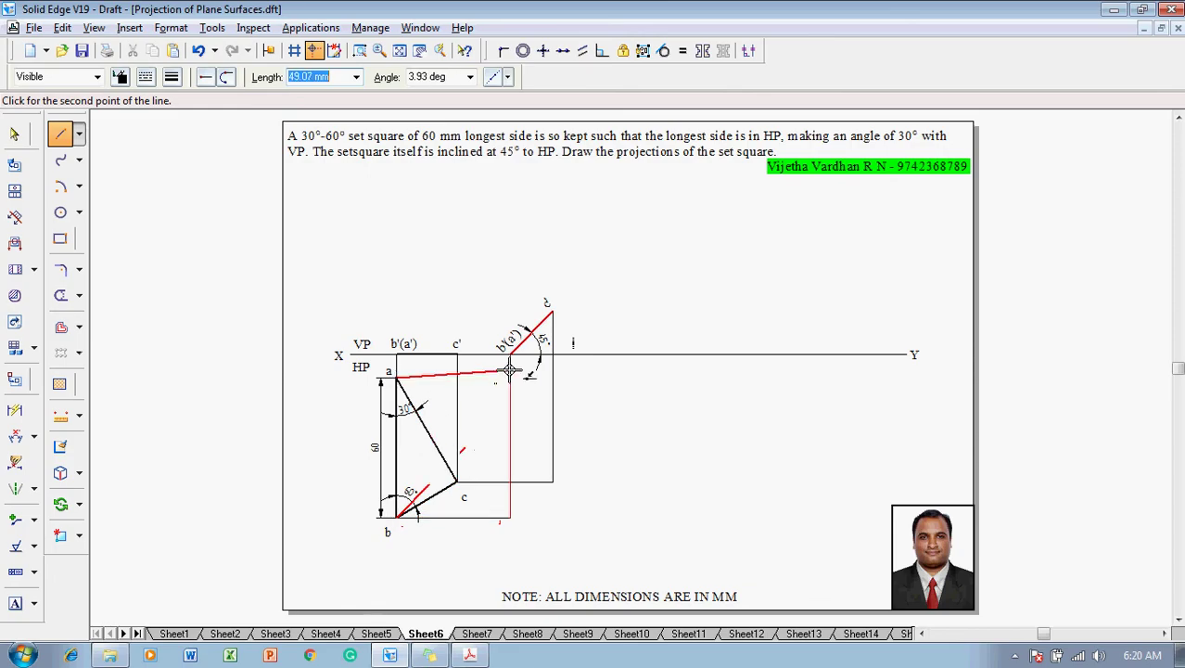
left_click(510, 378)
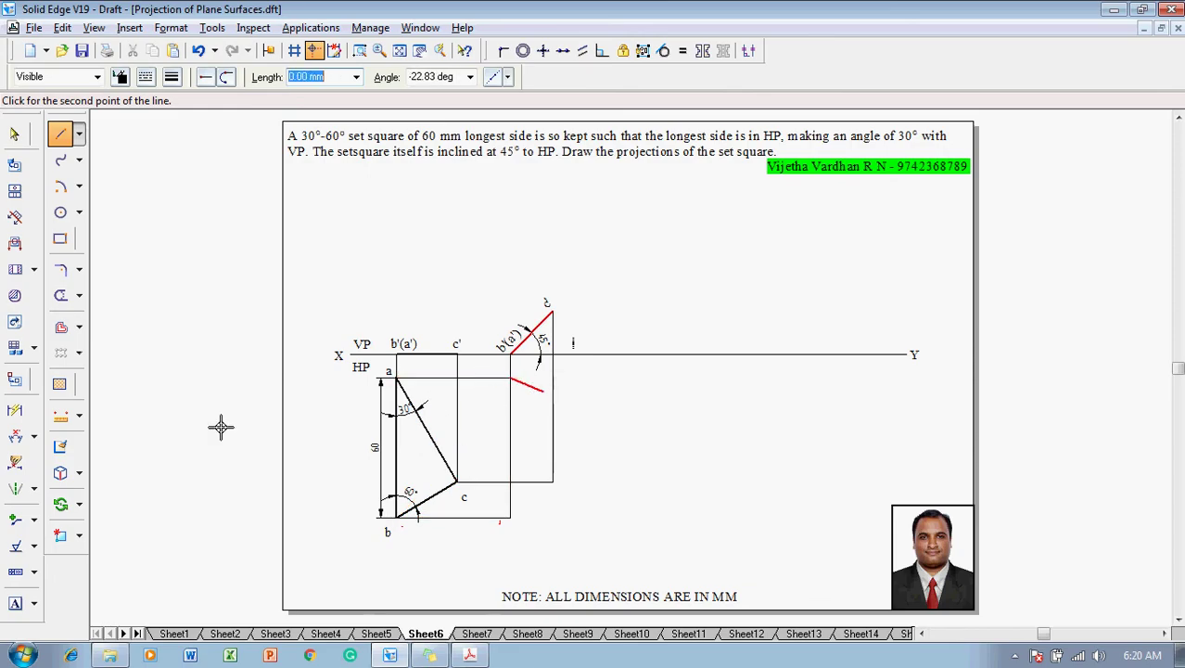
Add corner letters beside the new top view's projector intersections, starting at a.
left_click(15, 603)
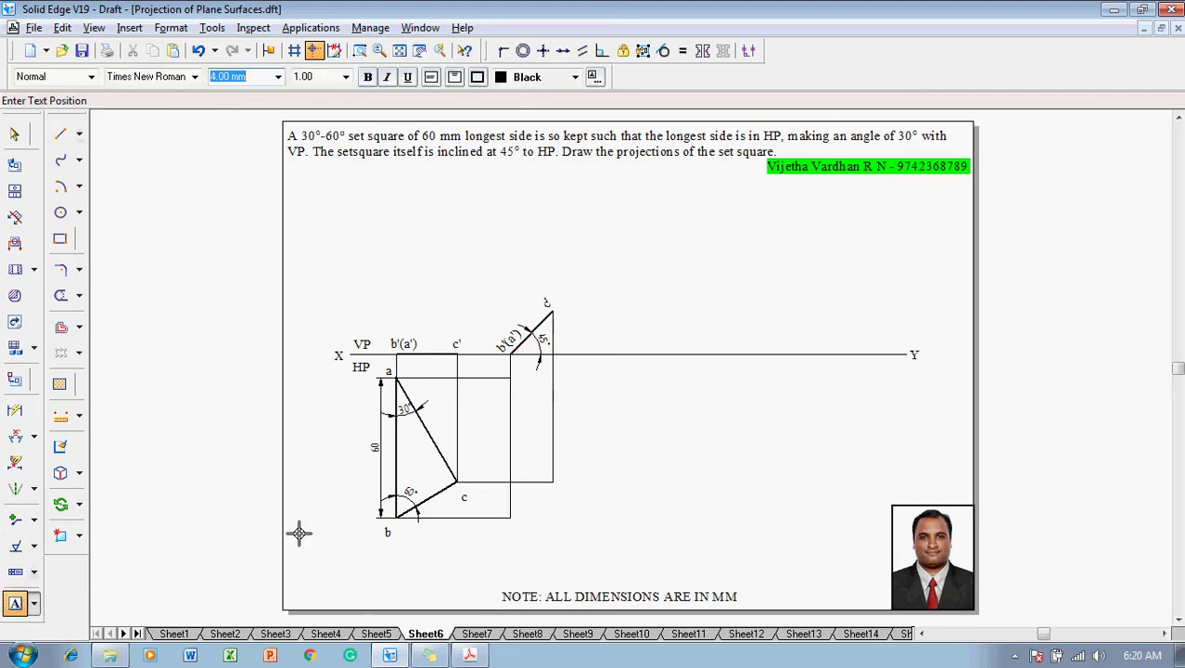
left_click(500, 378)
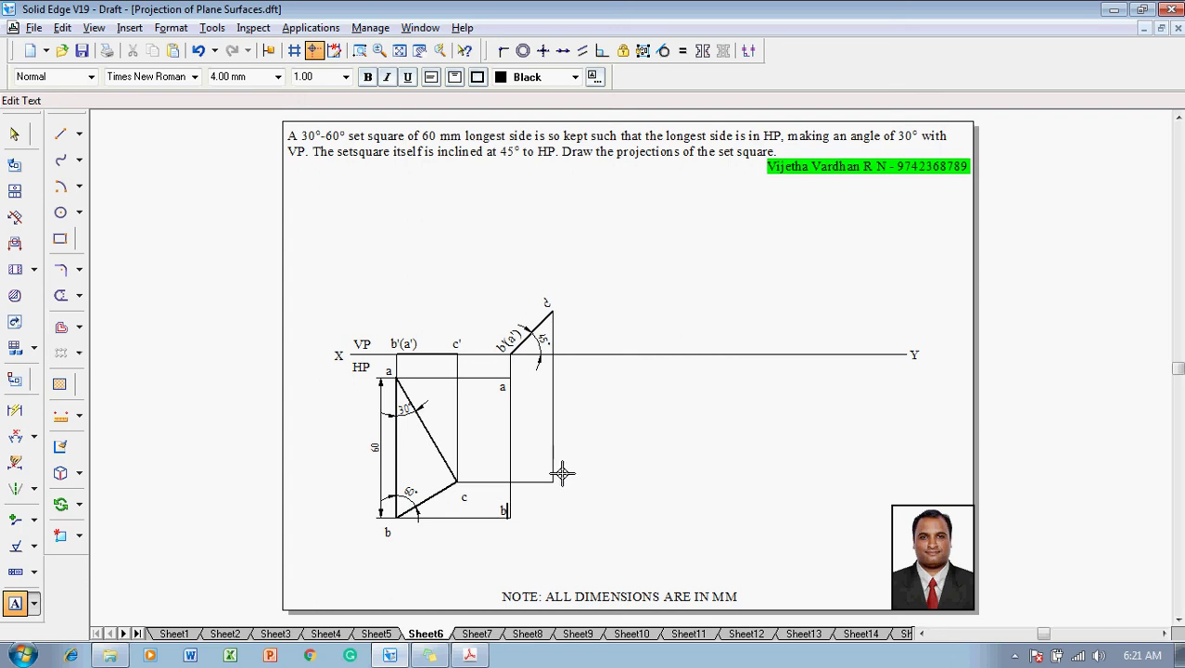
key("Escape")
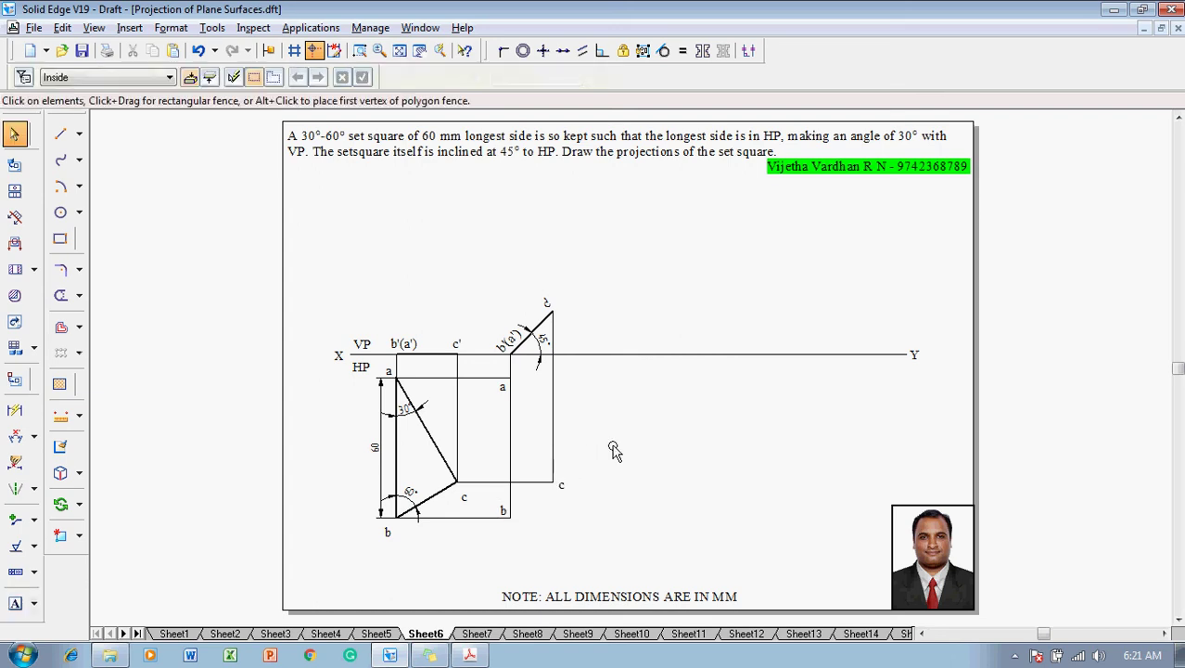
Draw triangle a–b–c in the new top view with 0.50 mm thick lines.
left_click(60, 133)
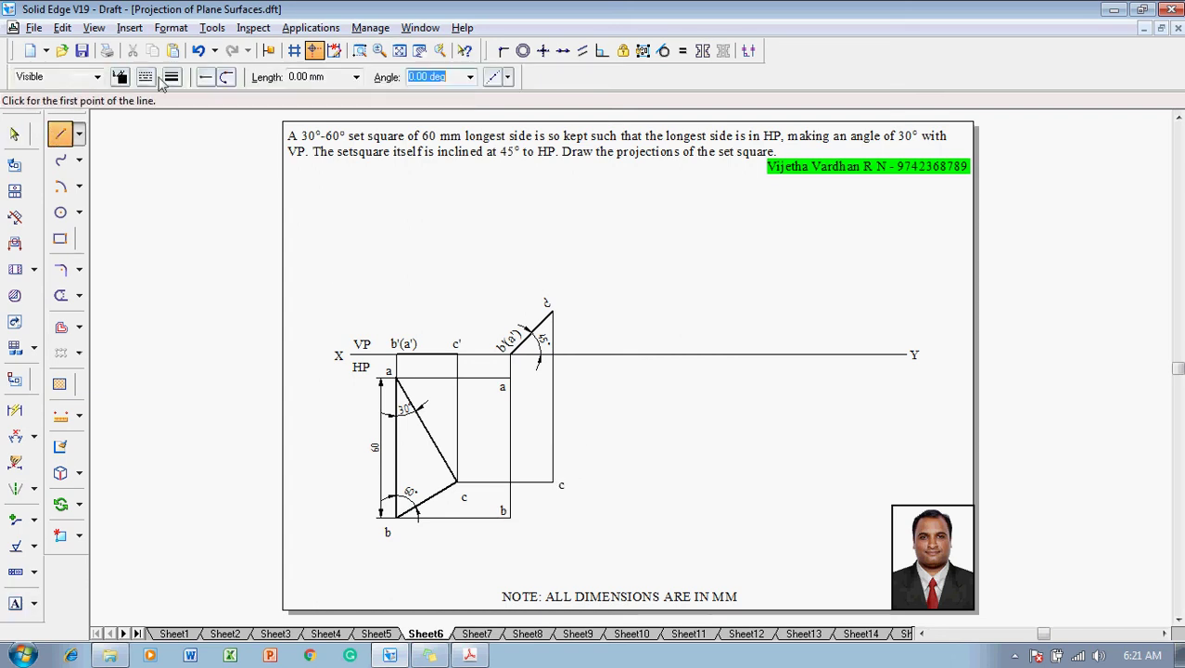
left_click(171, 76)
left_click(190, 143)
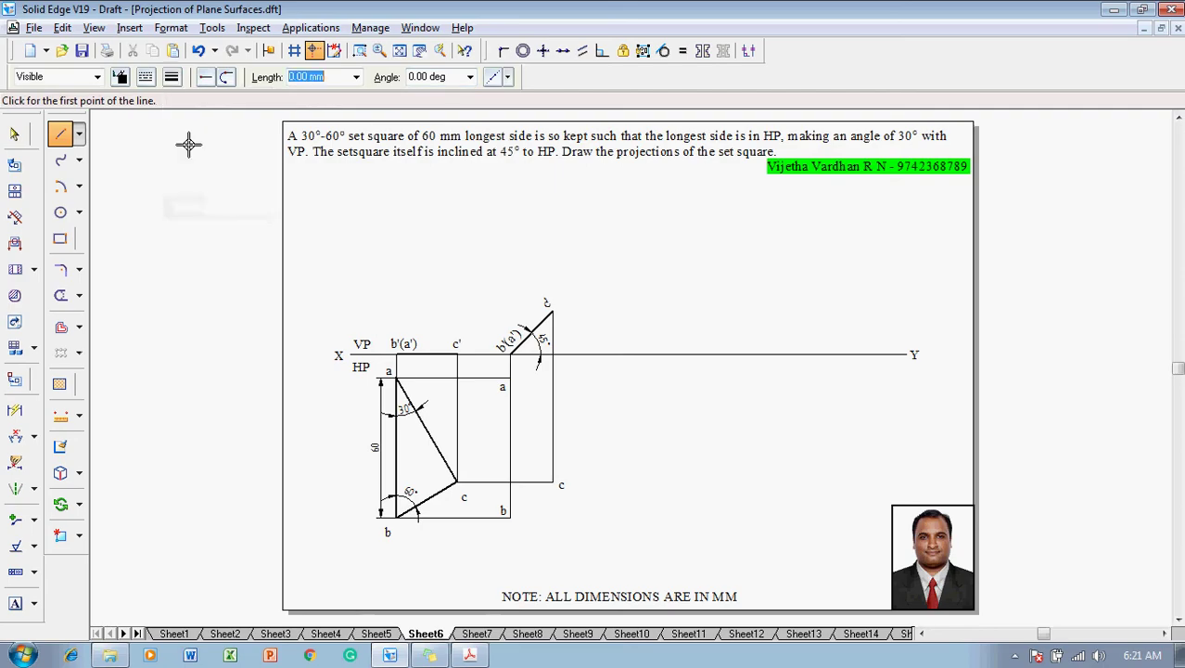
left_click(510, 378)
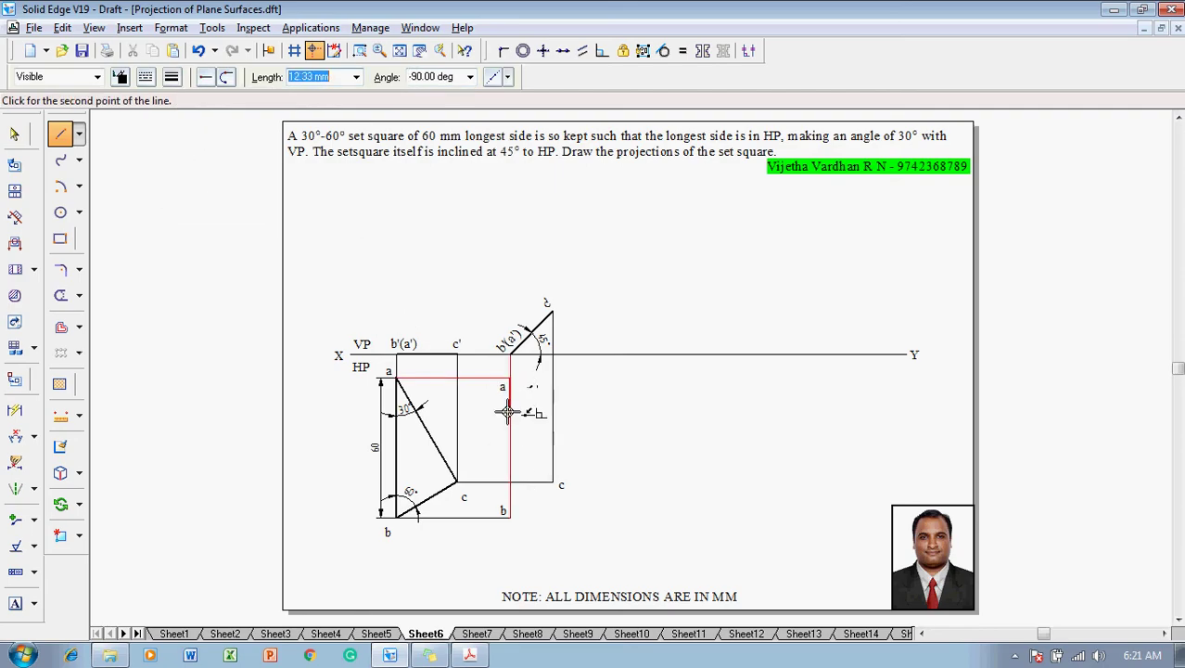
left_click(509, 517)
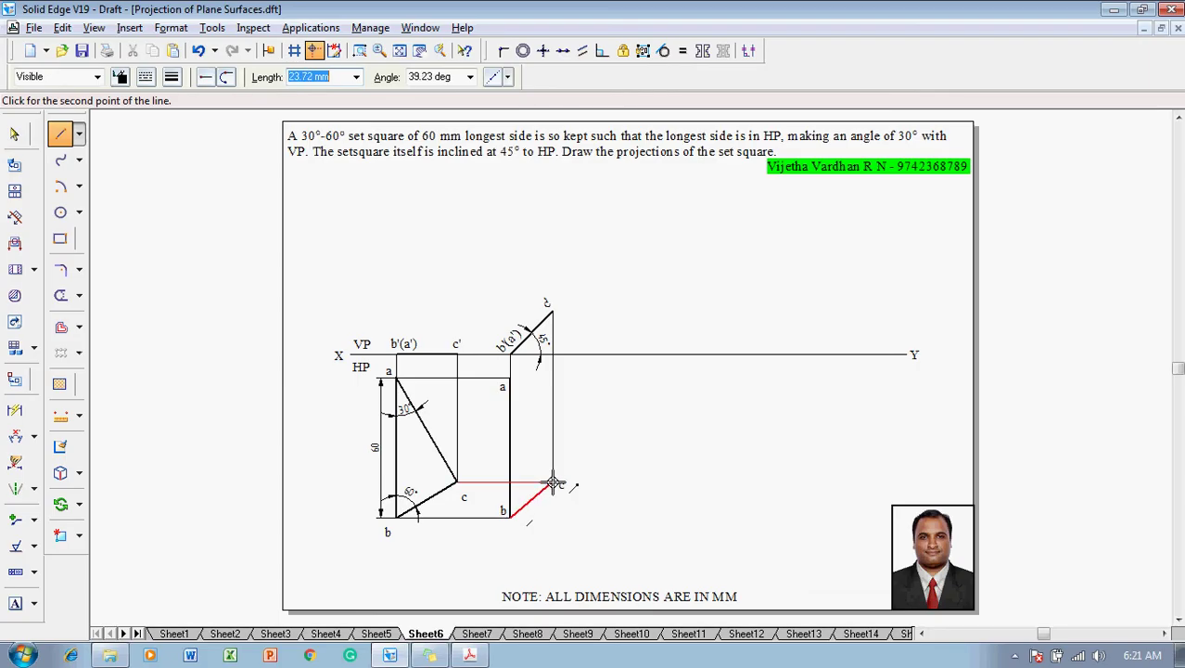
left_click(553, 483)
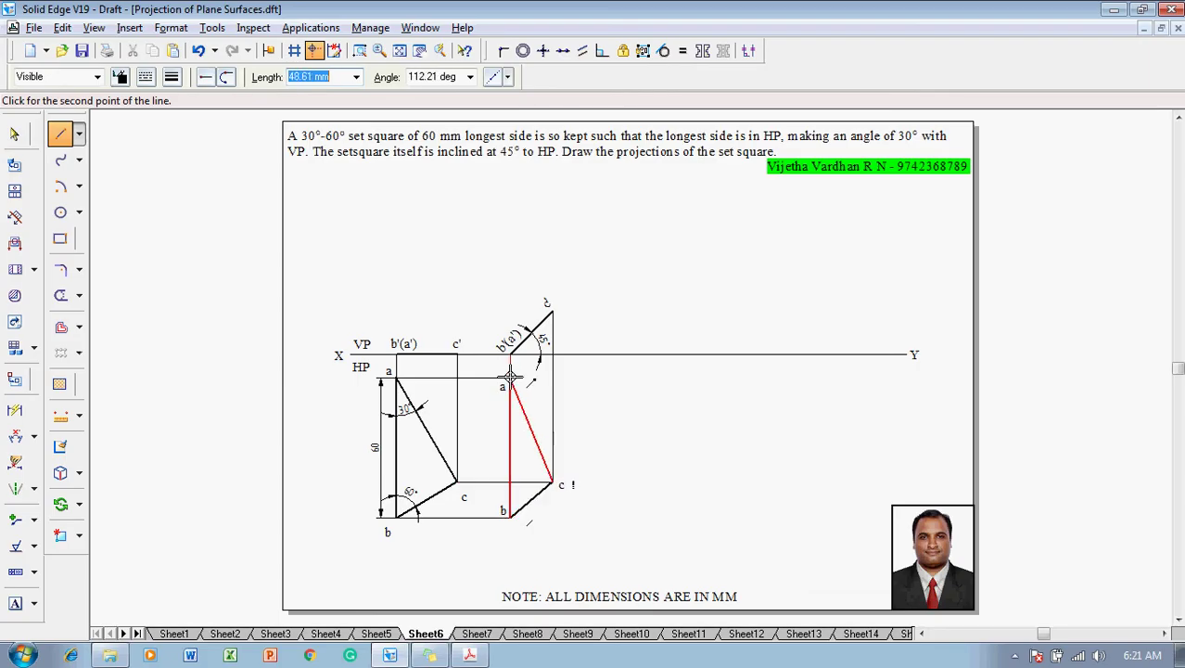
left_click(511, 379)
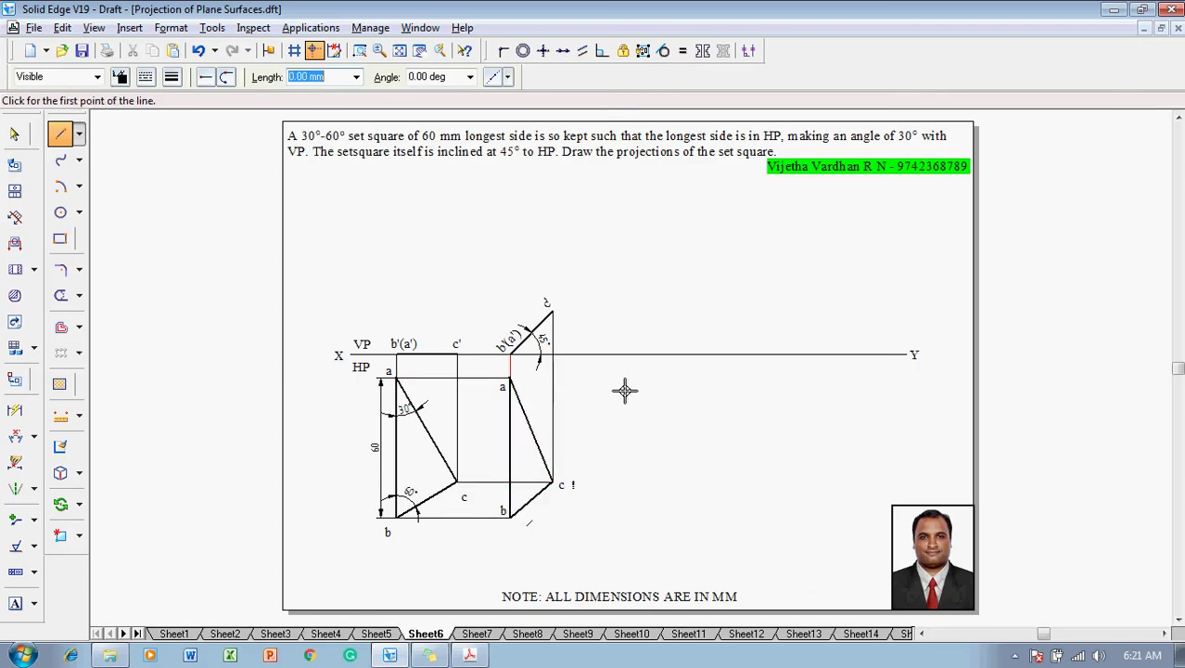
key("Escape")
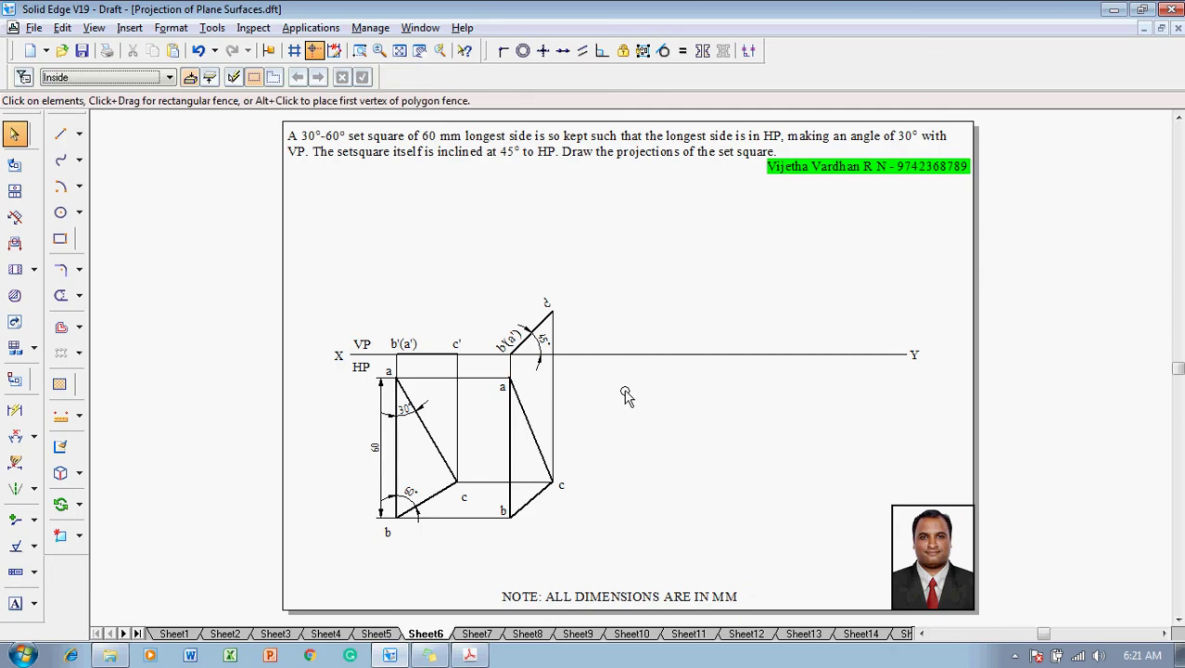
Save the drawing, then select edge a–b in both the new and original top views.
key("ctrl+s")
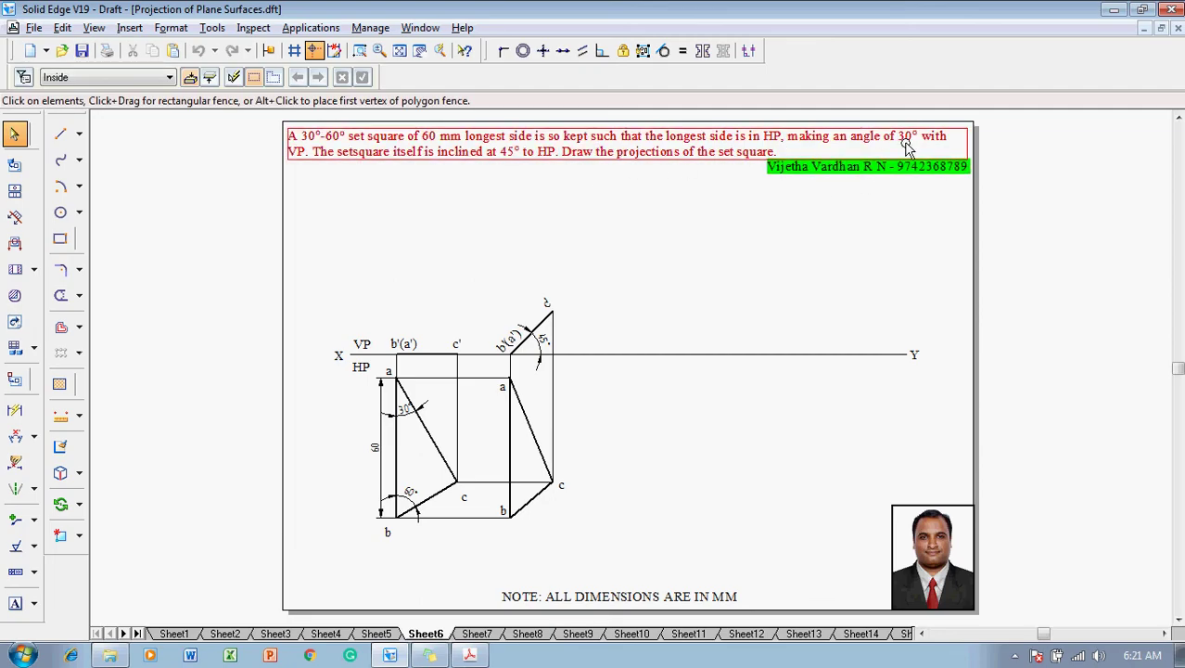
left_click(511, 448)
left_click(396, 441)
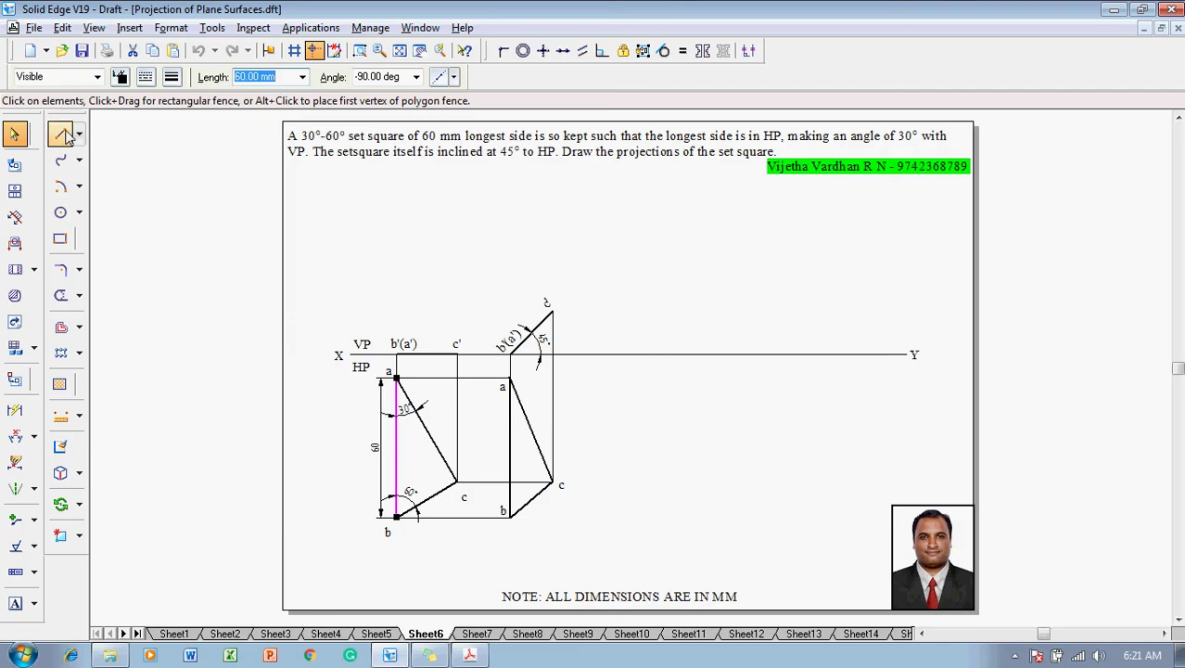
Draw a thin line from the Y end of XY sloping down below it.
key("l")
left_click(173, 79)
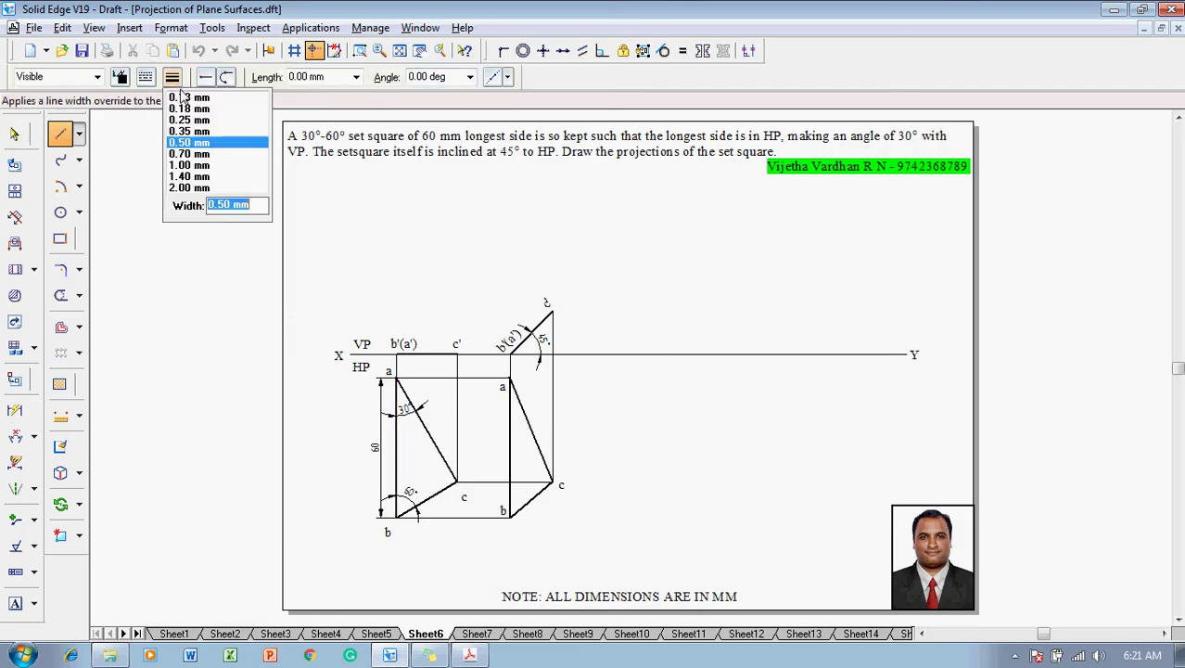
left_click(184, 100)
left_click(173, 78)
left_click(183, 100)
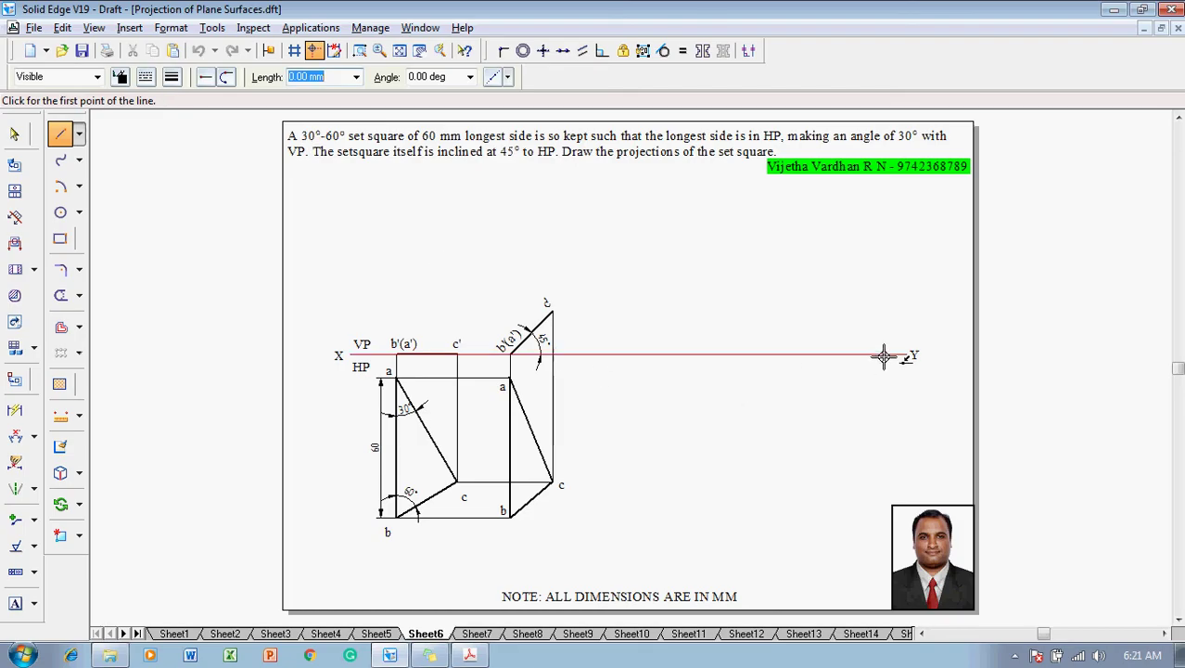
left_click(868, 354)
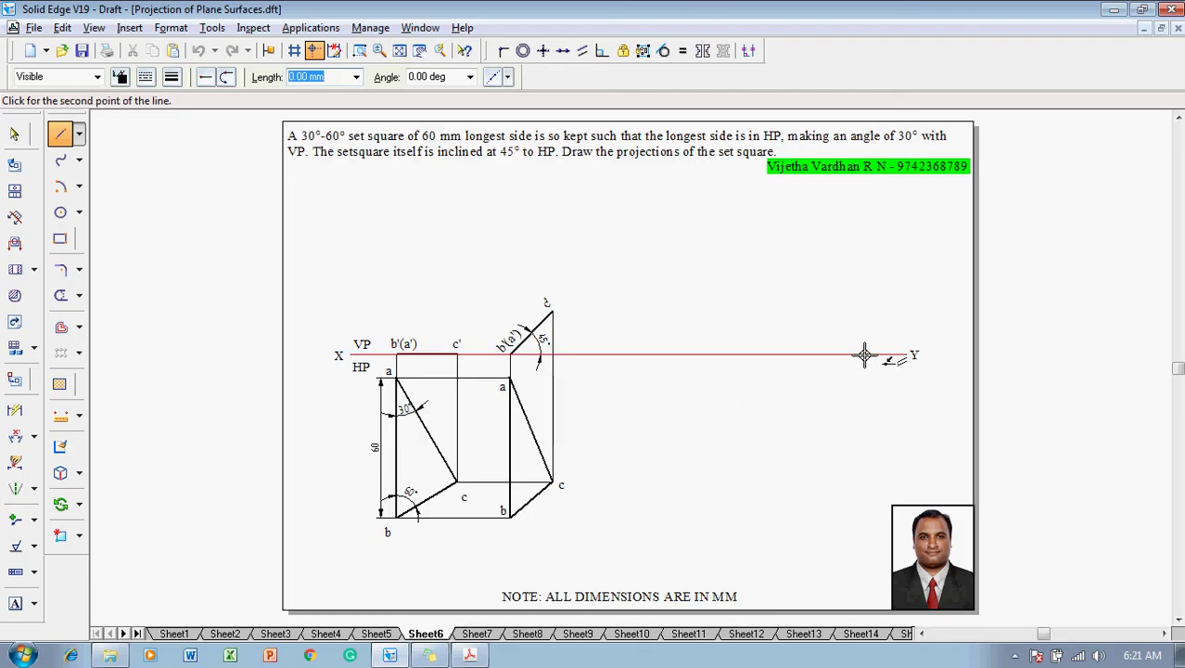
left_click(640, 511)
right_click(636, 424)
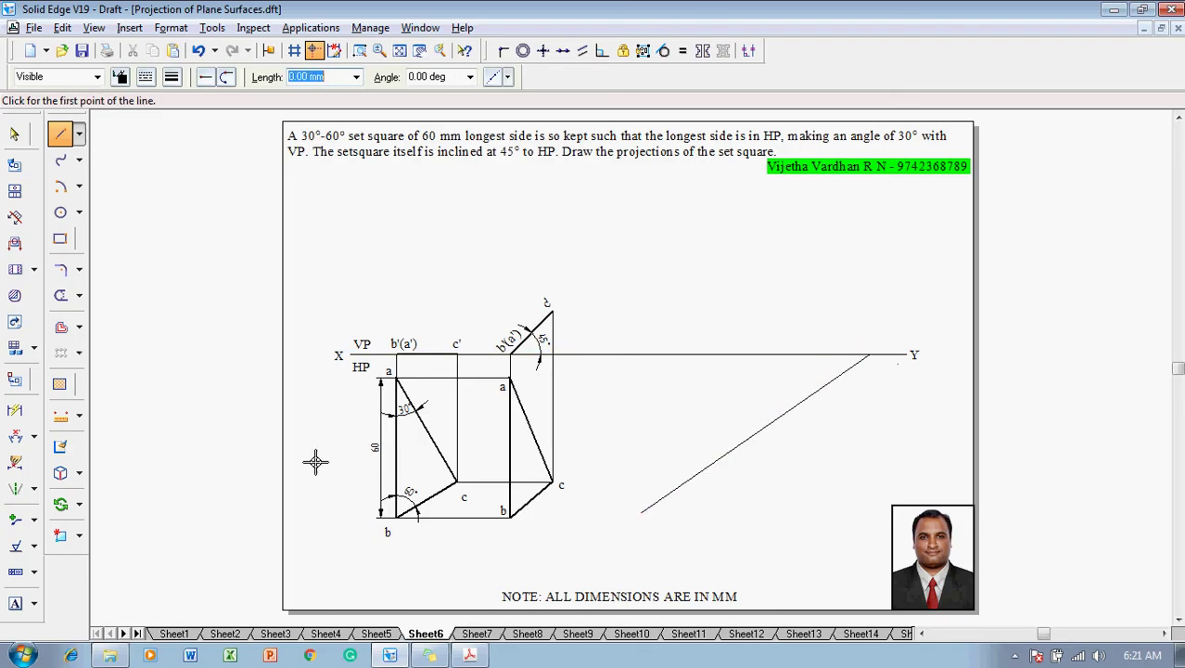
Dimension the angle between the inclined line and XY as 30°.
left_click(15, 436)
left_click(839, 373)
left_click(831, 356)
left_click(828, 409)
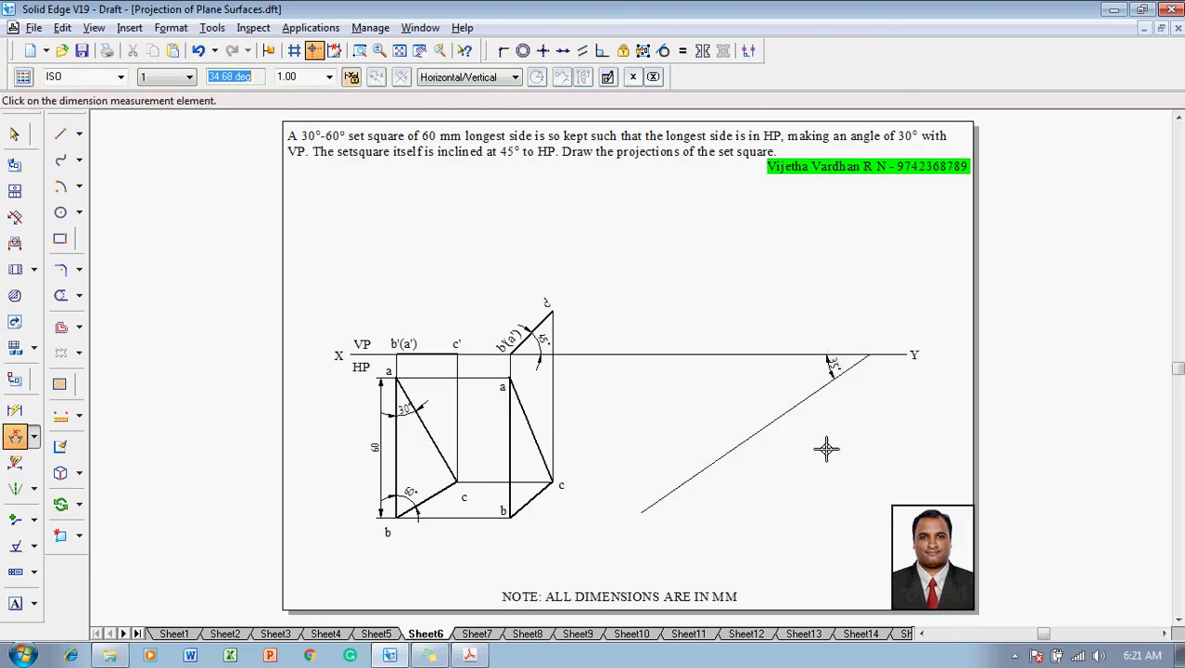
type("30")
key("Return")
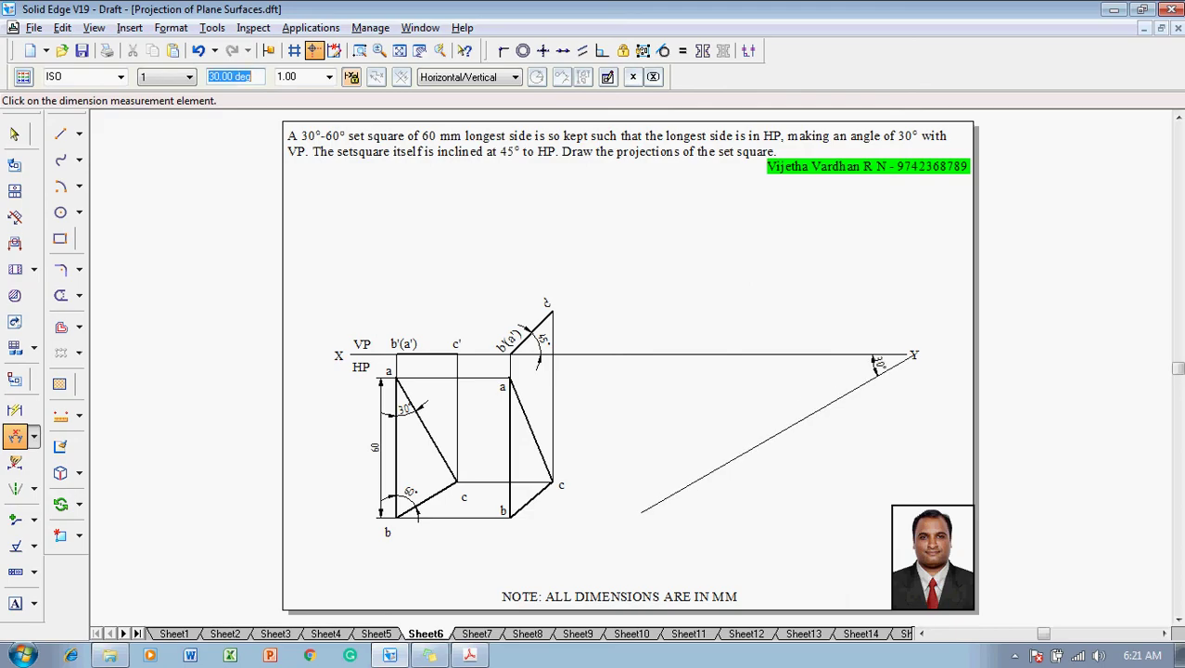
key("Escape")
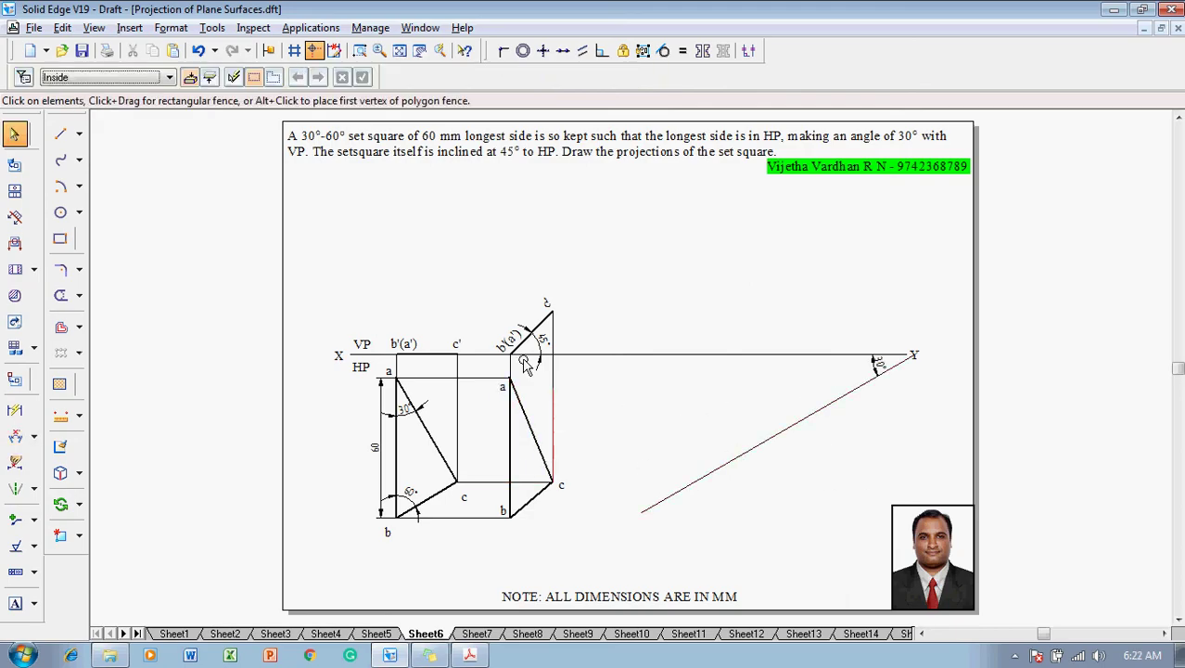
Copy the right-hand top-view triangle abc onto the 30° line, using corner b as base point.
left_click_drag(478, 365, 572, 538)
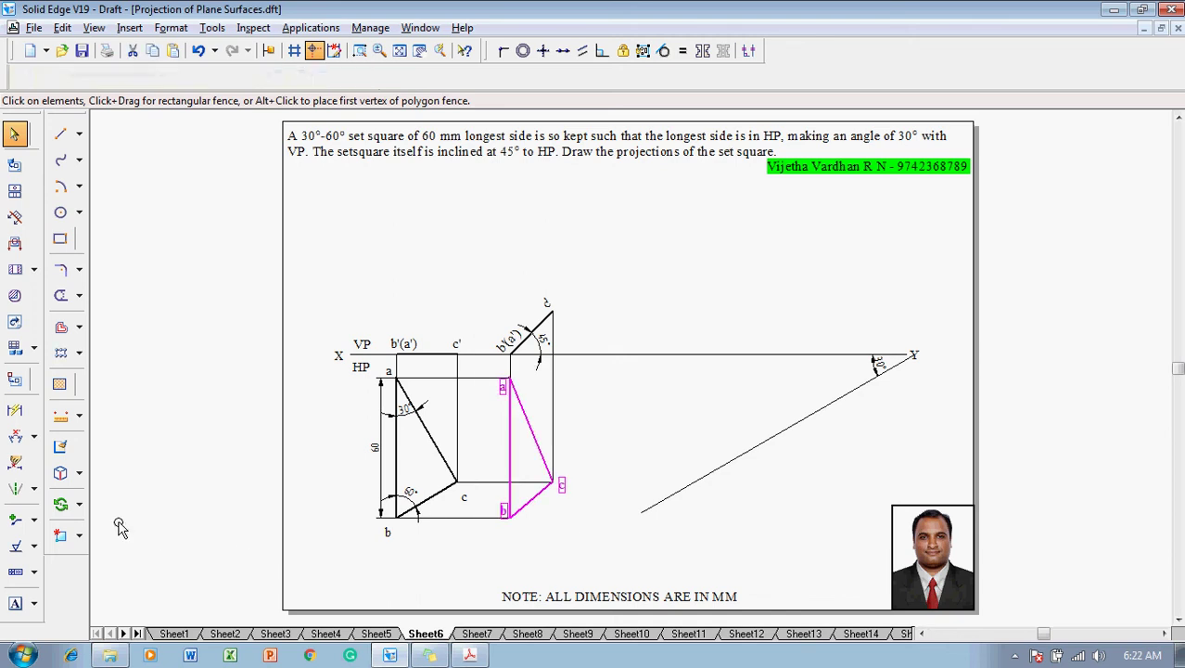
left_click(80, 505)
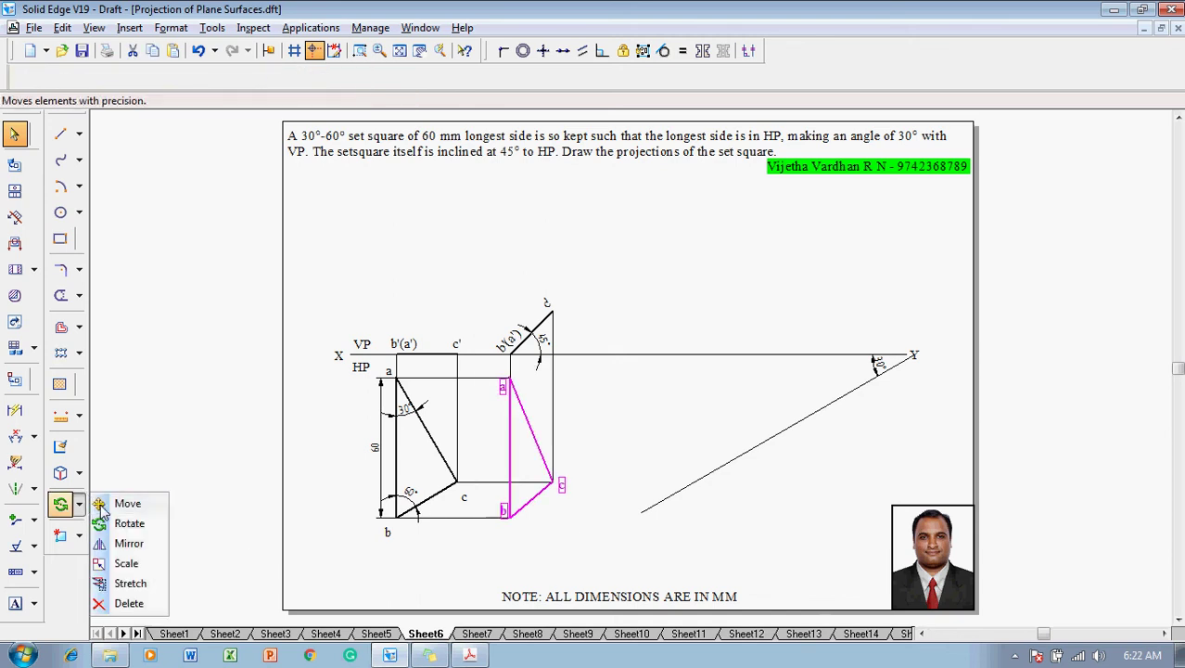
left_click(106, 501)
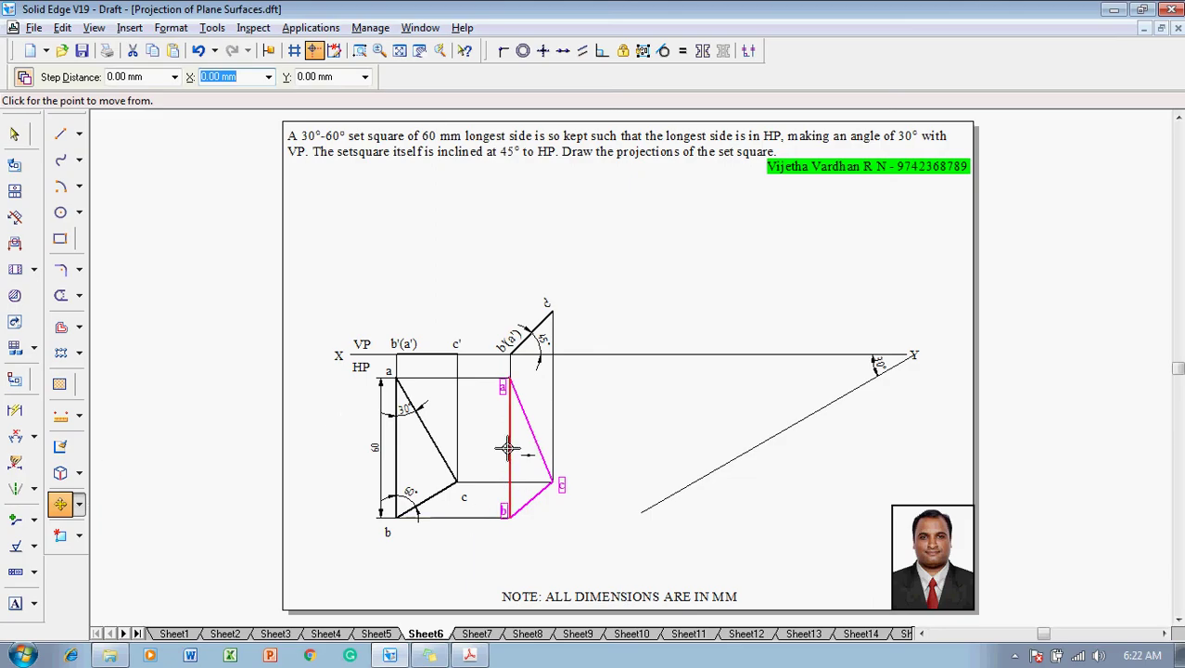
left_click(507, 518)
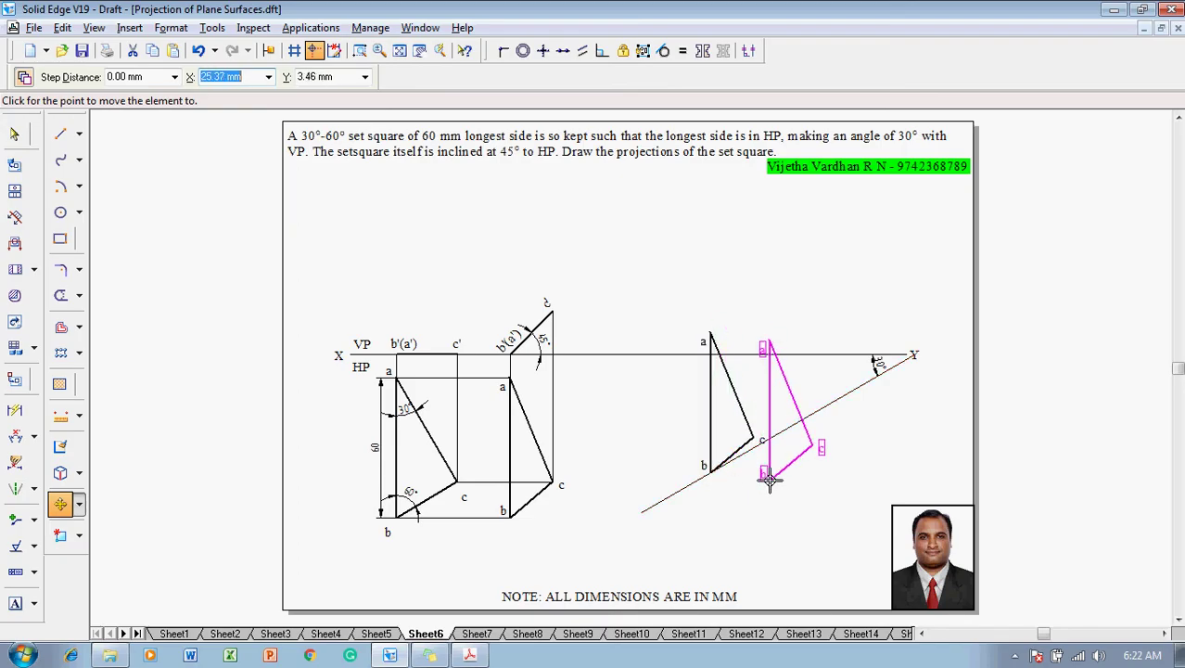
Rotate the copied triangle about b so edge ab lies along the 30° line.
left_click(79, 503)
left_click(127, 523)
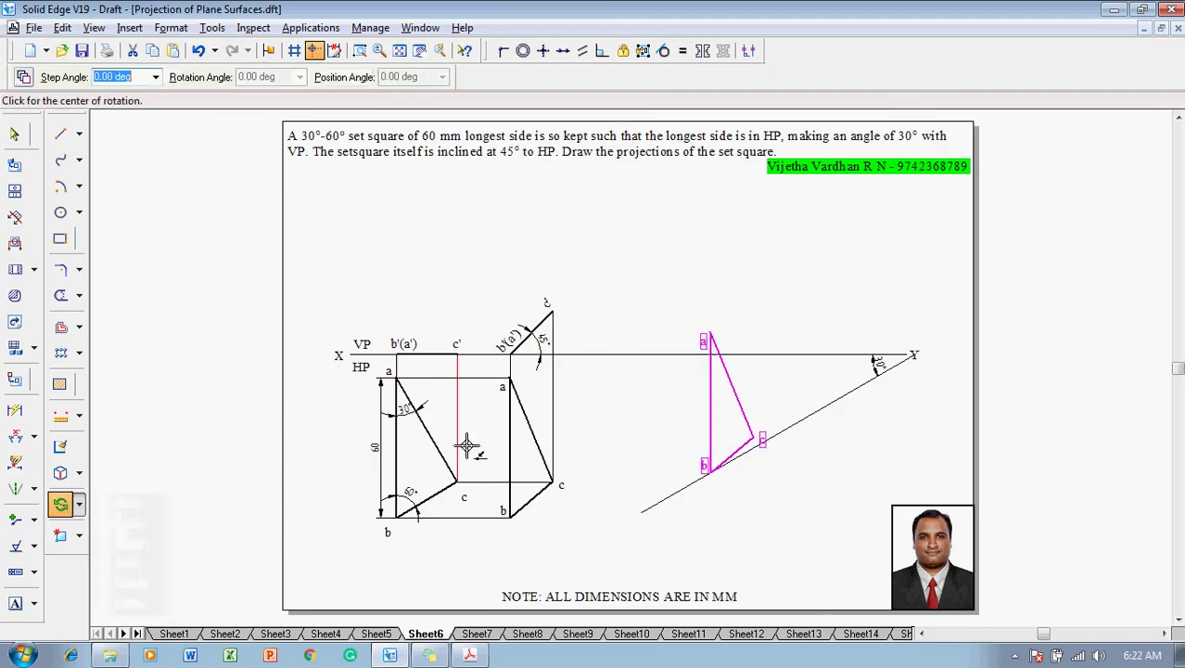
left_click(711, 473)
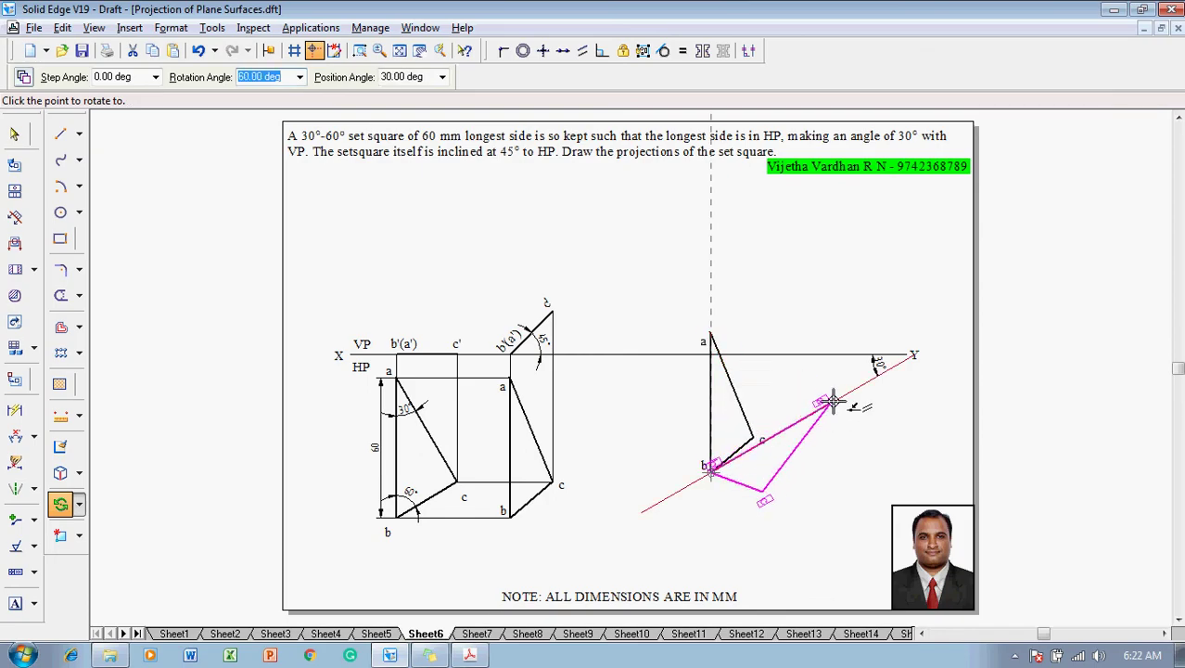
left_click(834, 401)
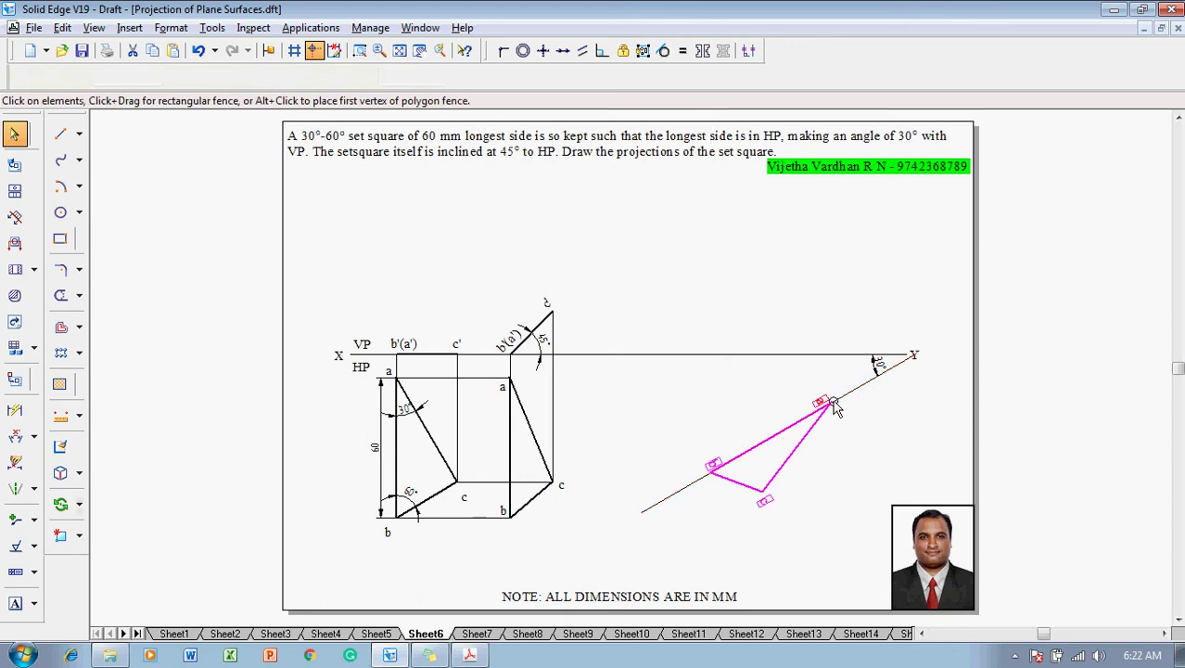
left_click(735, 239)
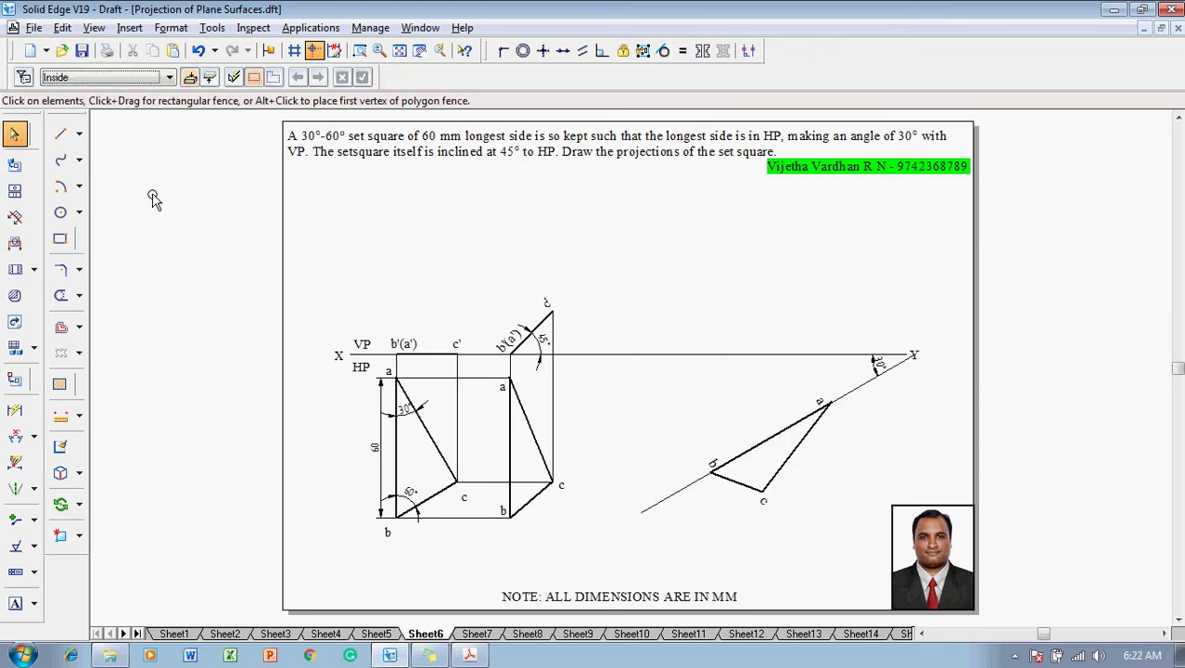
left_click(61, 135)
Draw vertical projectors from vertices a and b of the rotated view up to XY.
left_click(172, 77)
left_click(191, 102)
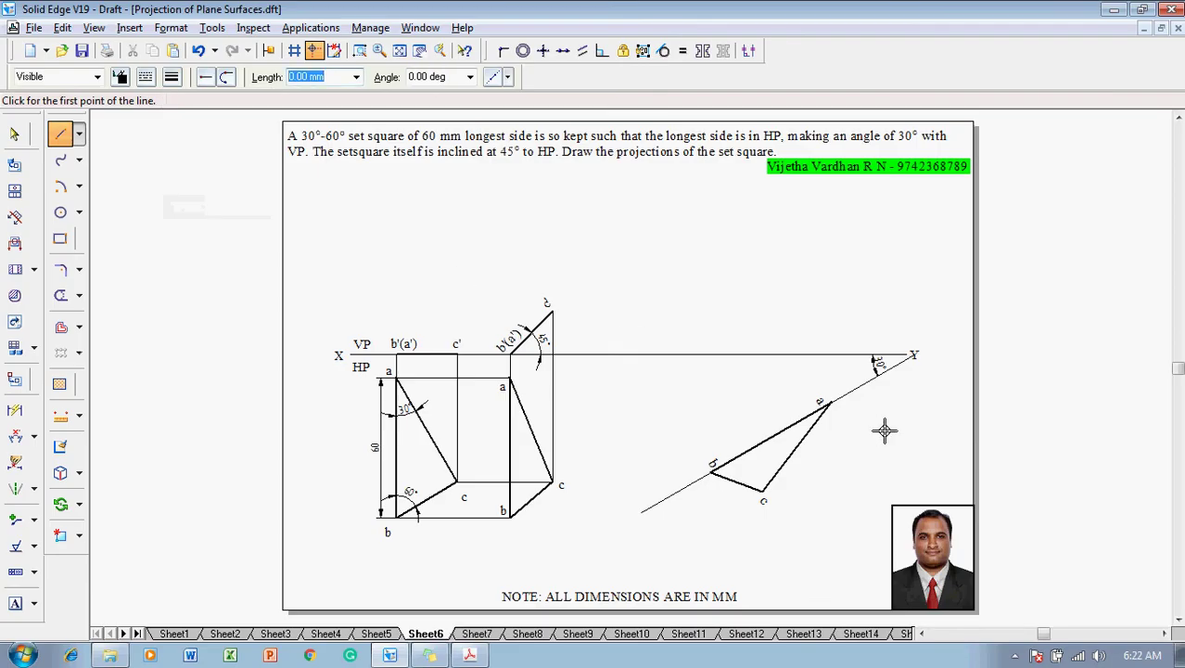
left_click(832, 401)
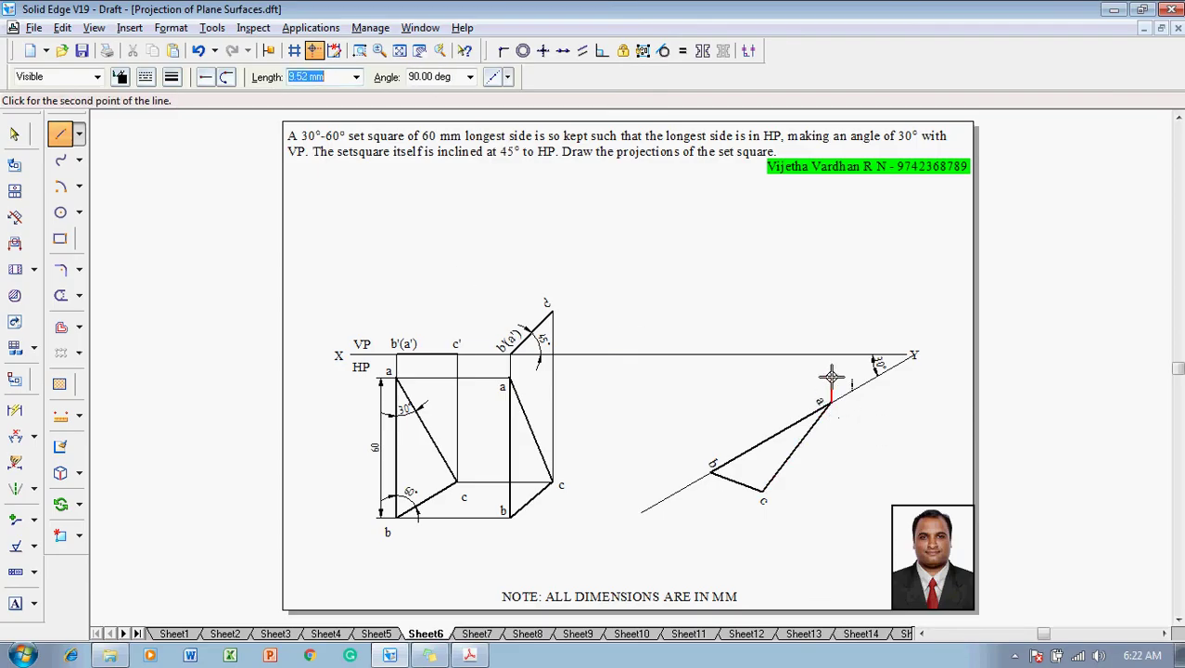
left_click(832, 354)
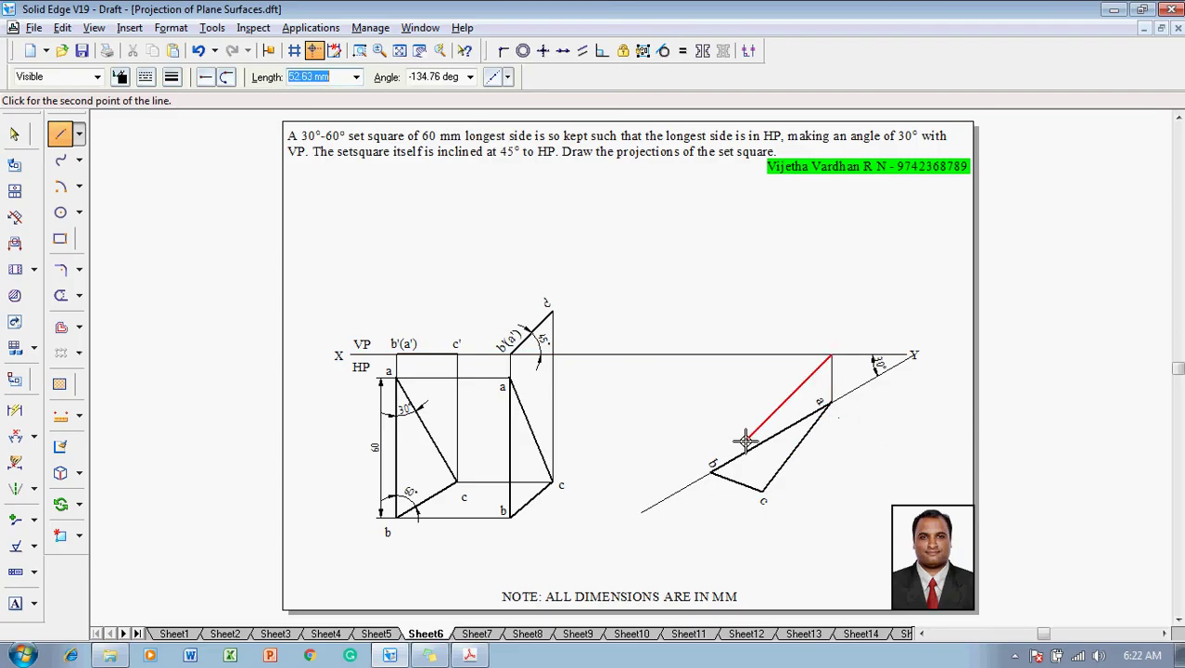
right_click(747, 441)
left_click(711, 471)
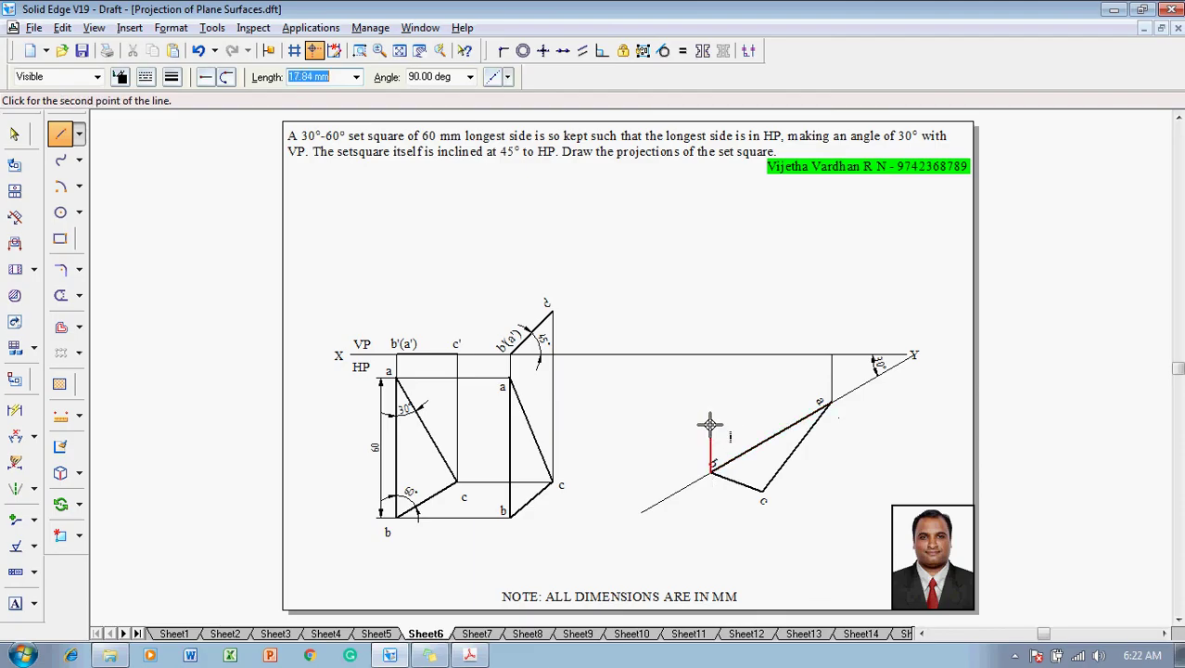
left_click(712, 354)
right_click(738, 378)
Draw c's projector up to the c' level and a horizontal line across to c'.
left_click(762, 489)
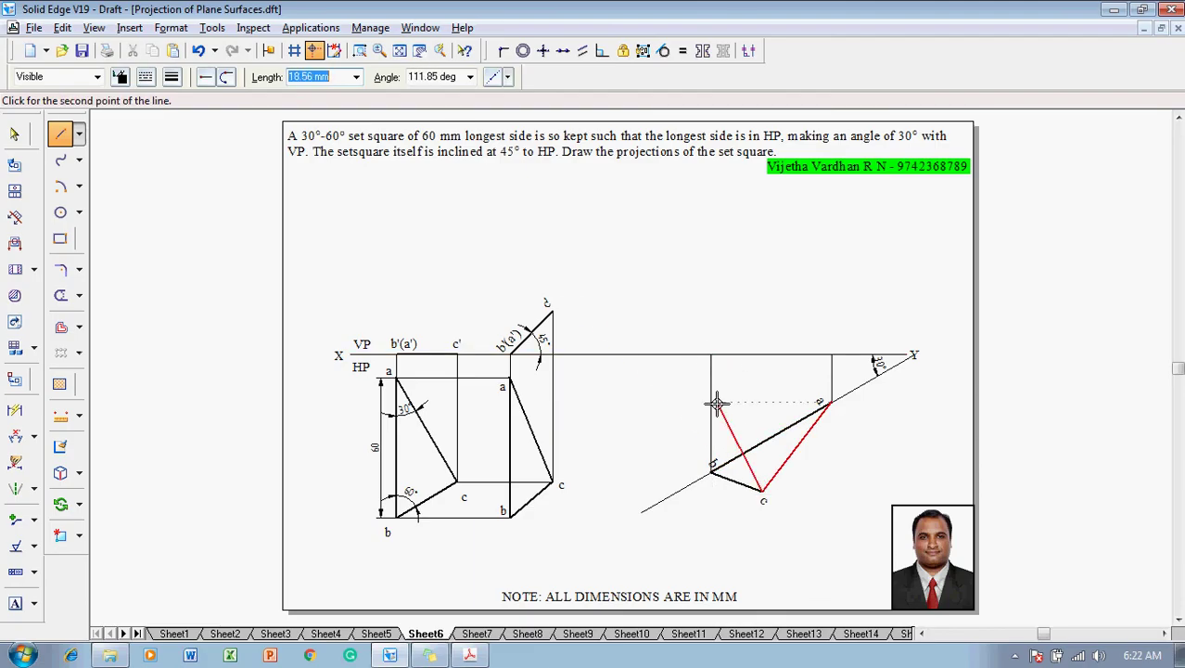
left_click(762, 313)
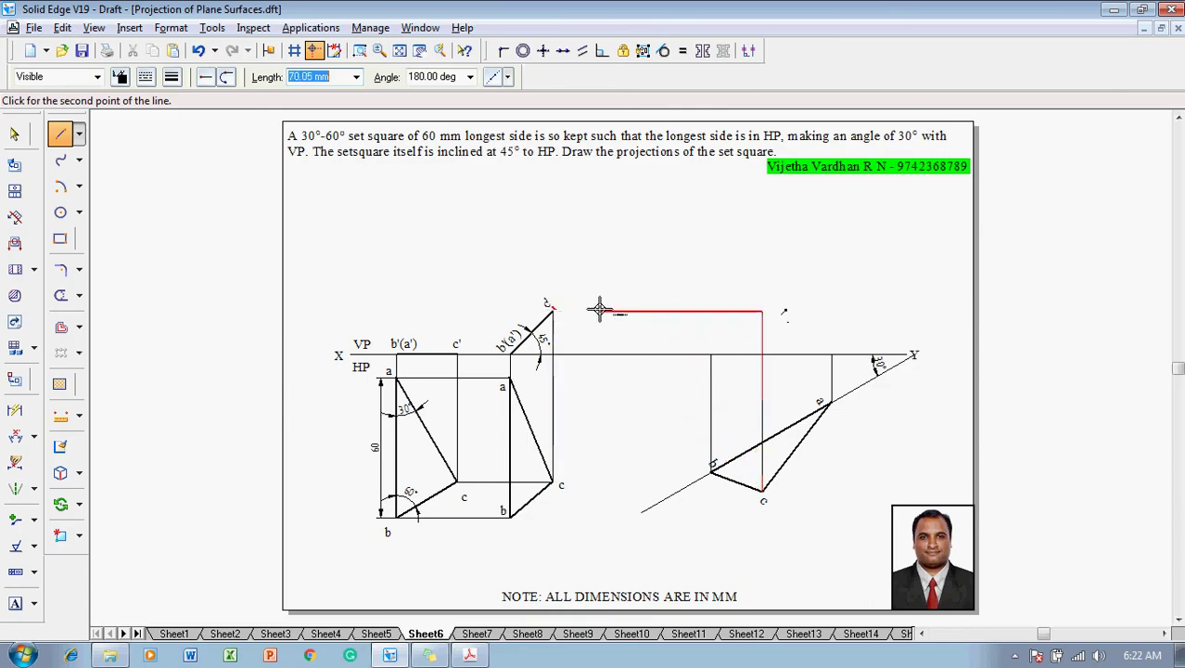
left_click(554, 312)
key("Escape")
Add text labels b', c' and a' at the projector ends for the new front view.
left_click(15, 603)
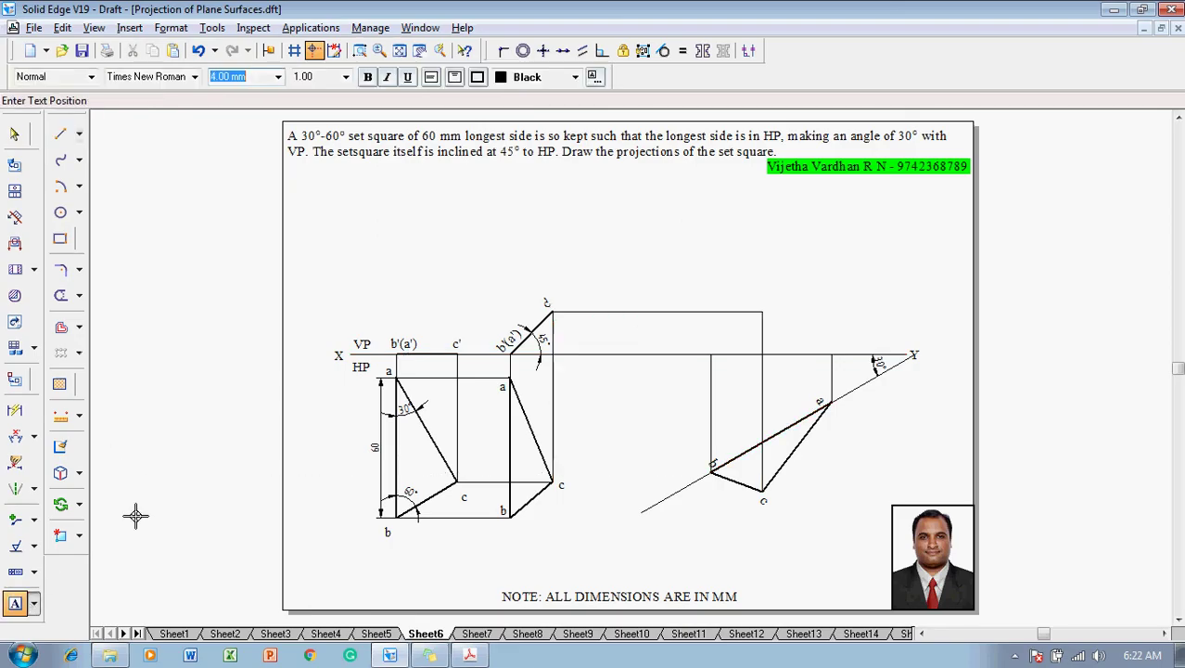
left_click(696, 334)
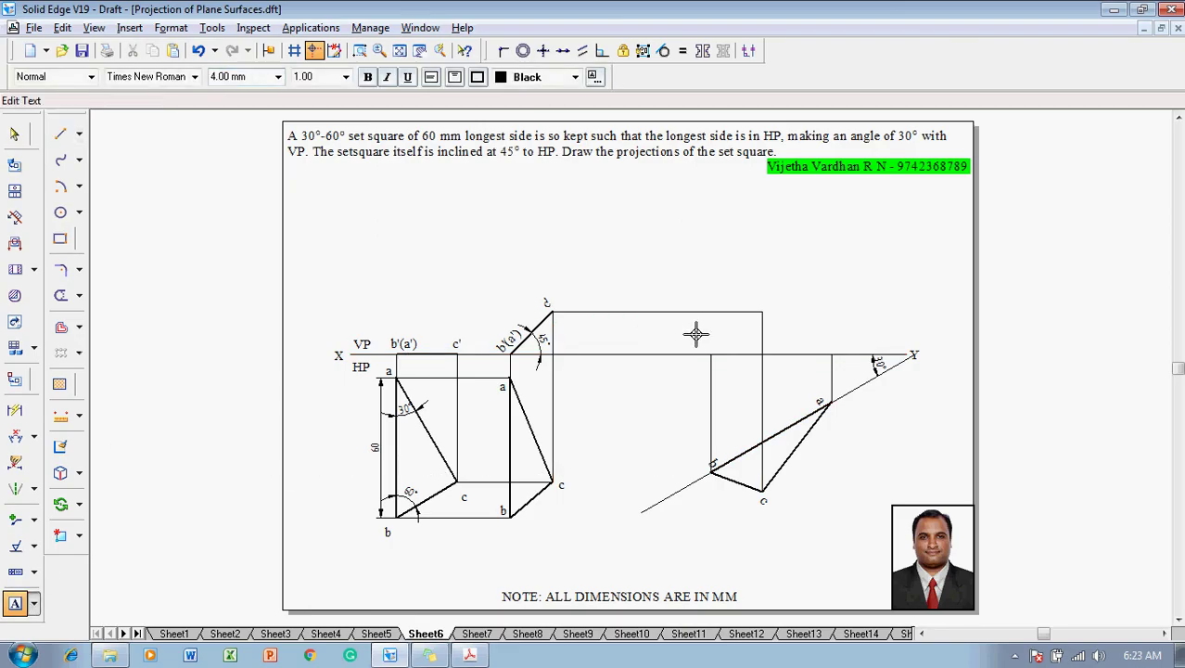
type("b'")
type("c")
Set the line width to the outline width and start the front-view outline at a'.
left_click(60, 134)
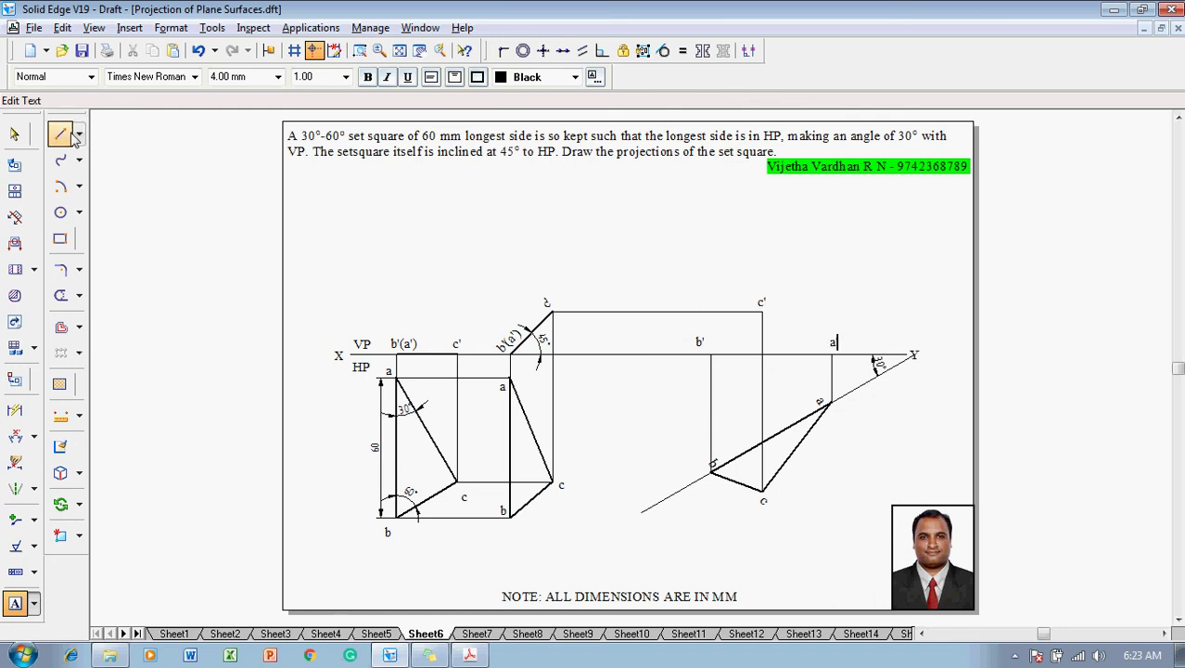
left_click(172, 78)
left_click(188, 143)
left_click(832, 354)
Join a'–b'–c' back to a' as the front-view triangle and save the drawing.
left_click(710, 353)
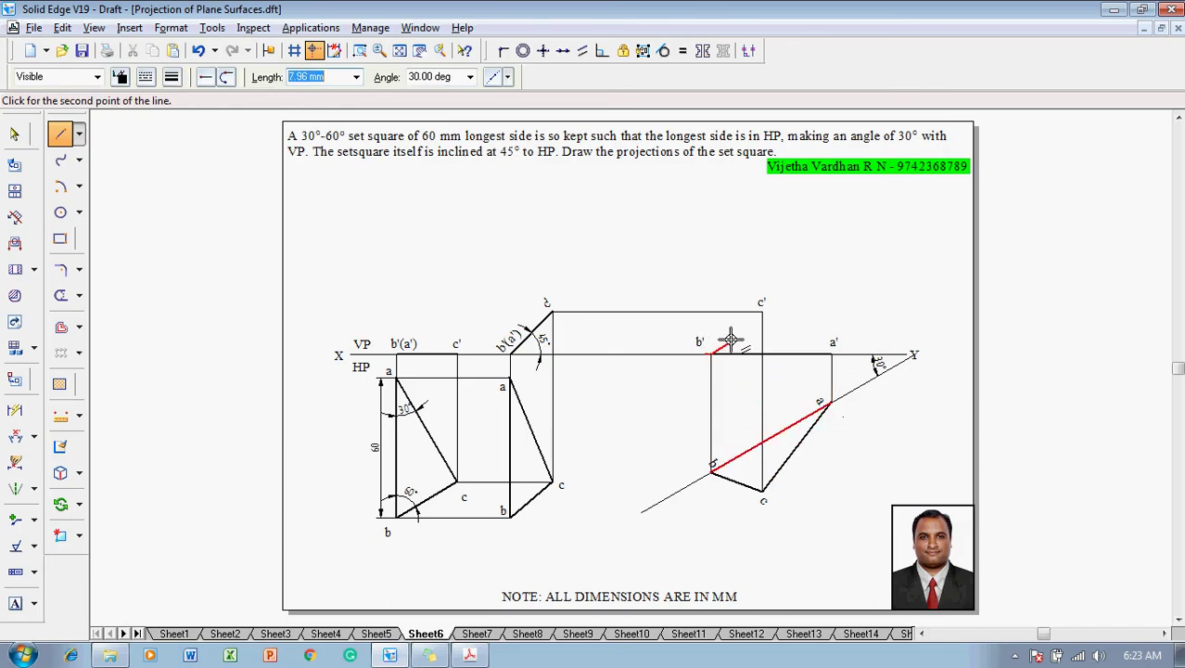
left_click(762, 312)
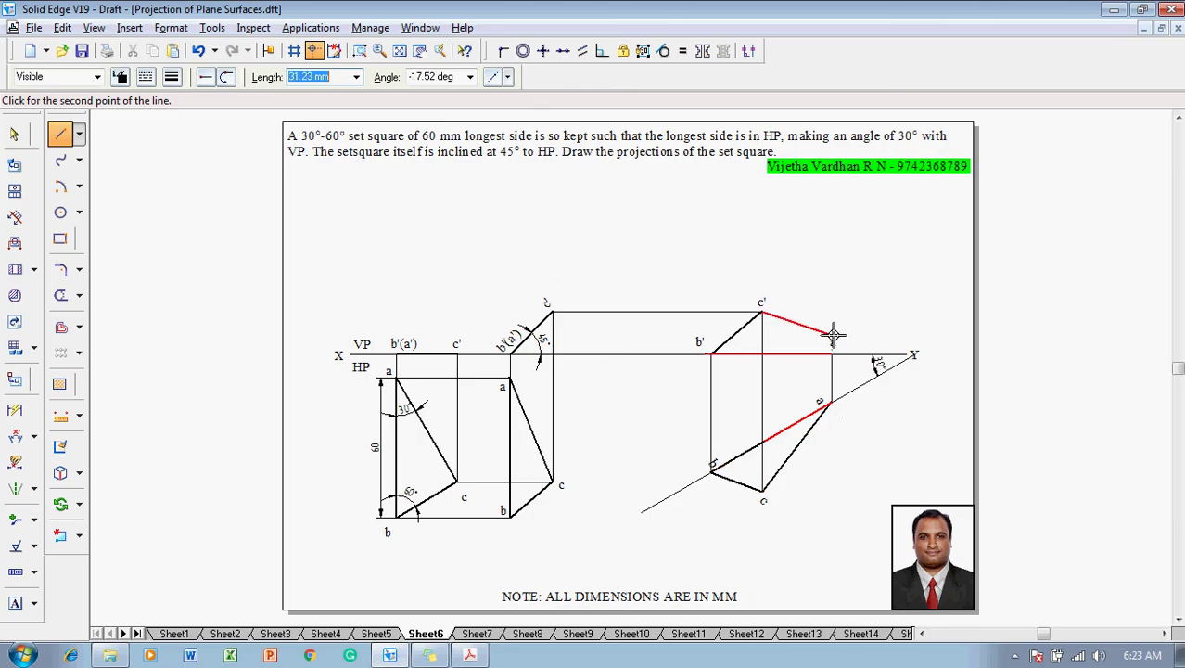
double_click(832, 350)
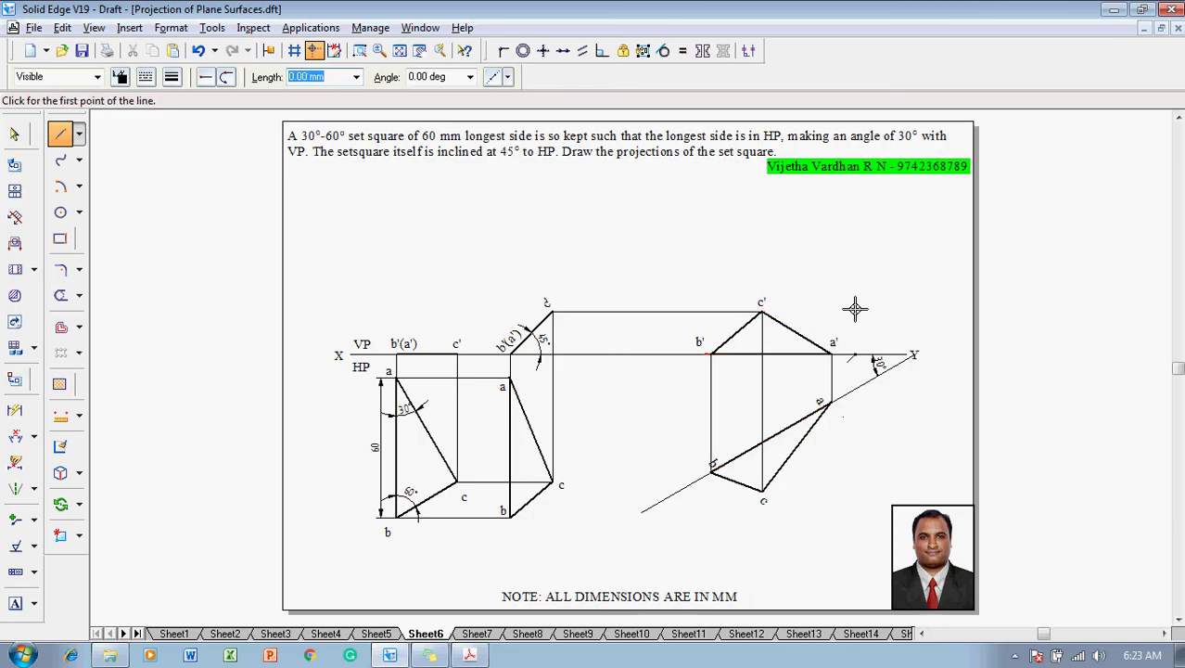
key("ctrl+s")
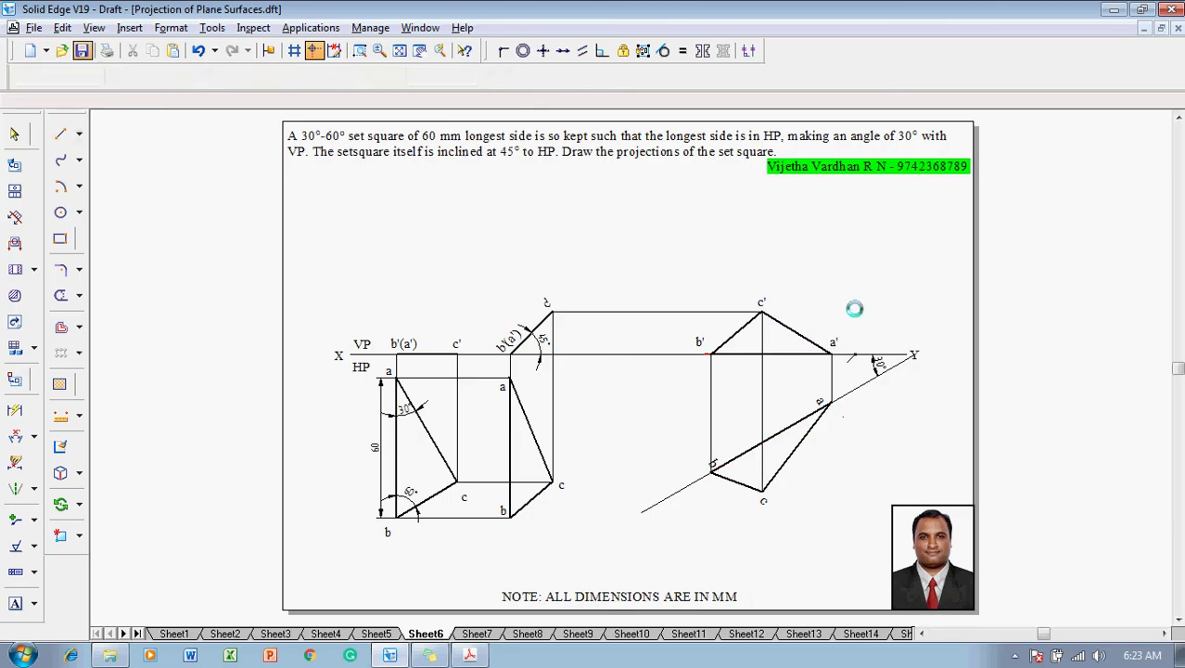